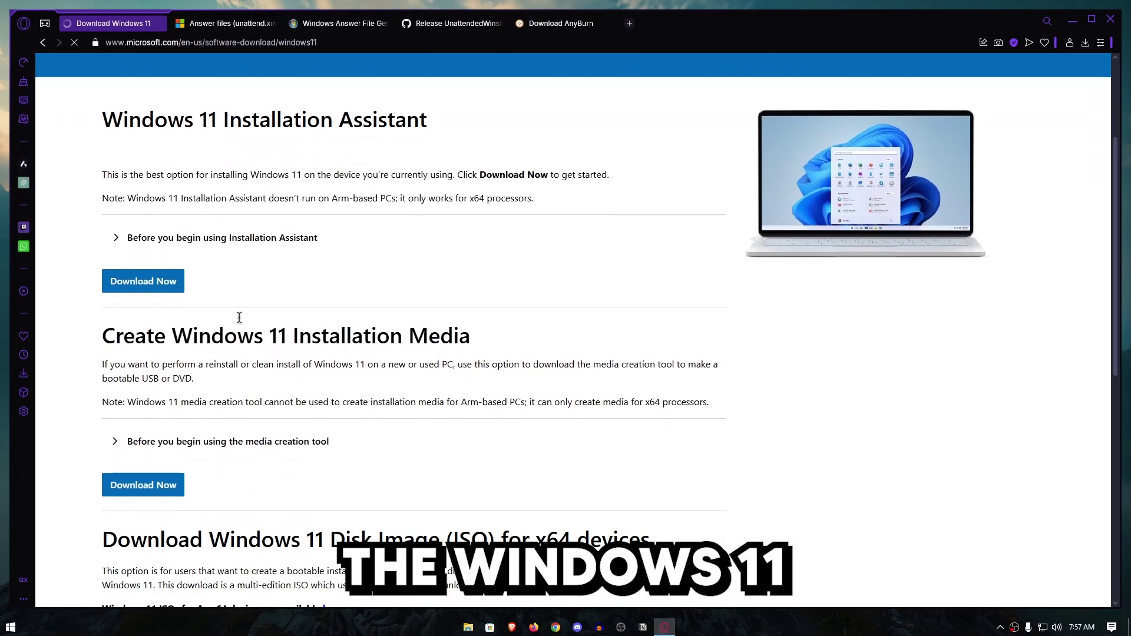
# Select the Windows 11 (multi-edition ISO for x64 devices) download and start it.
pyautogui.scroll(-5, 239, 317)
pyautogui.click(235, 339)
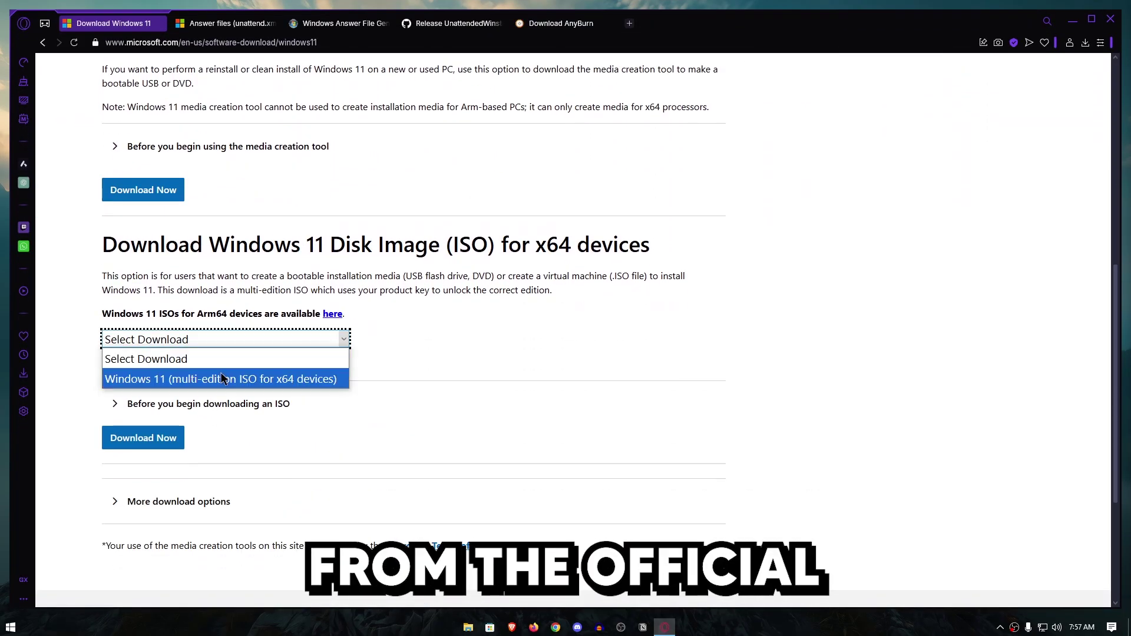
pyautogui.click(223, 377)
pyautogui.click(136, 439)
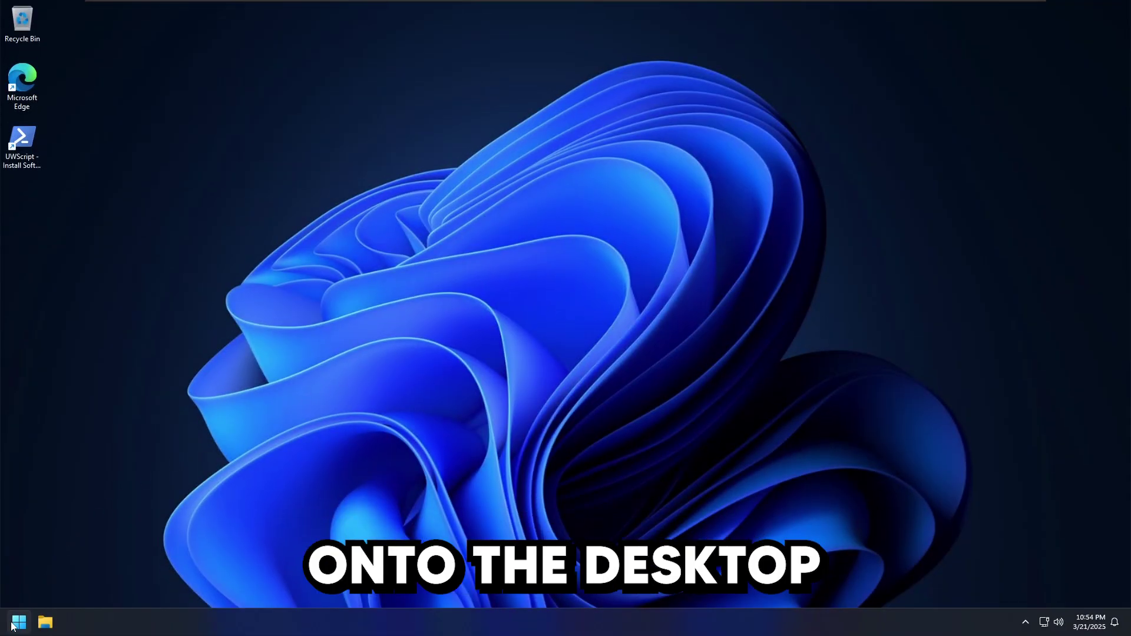
# Browse the full All apps list in the Start menu.
pyautogui.click(18, 623)
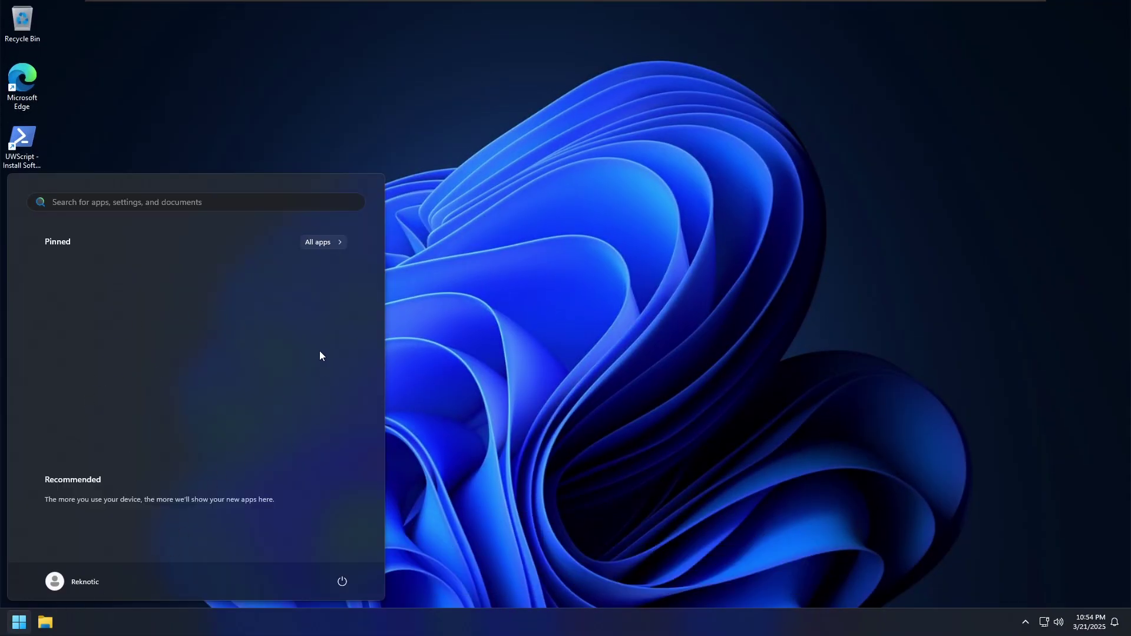
pyautogui.click(323, 242)
pyautogui.scroll(-3, 177, 442)
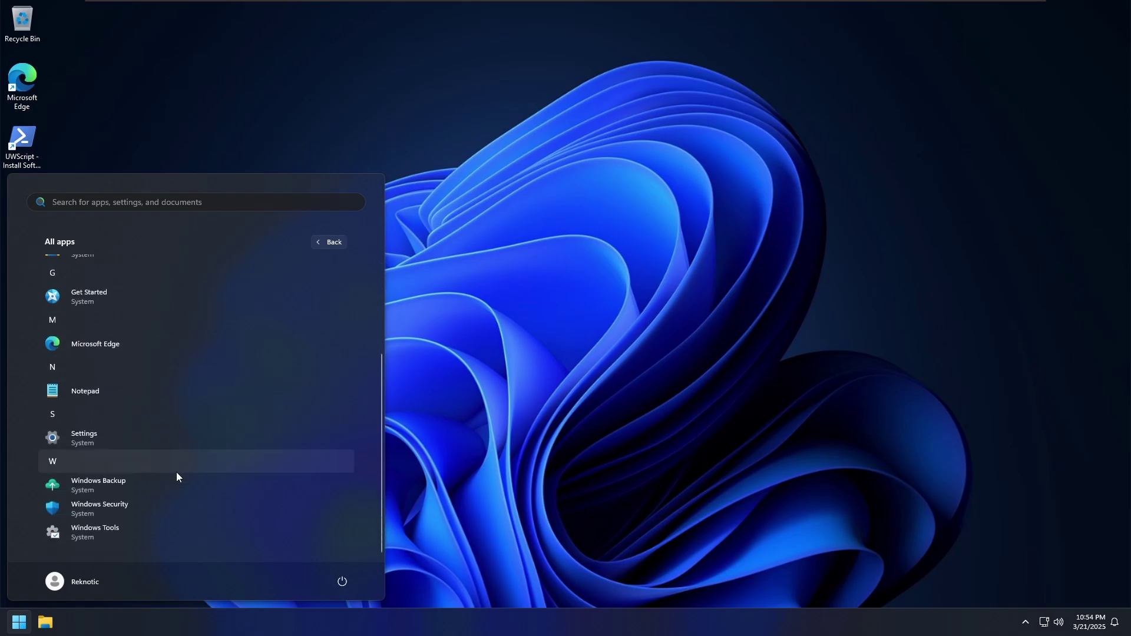
pyautogui.scroll(3, 170, 457)
# Open Task Manager from the taskbar and show its Performance view.
pyautogui.rightClick(610, 623)
pyautogui.click(613, 579)
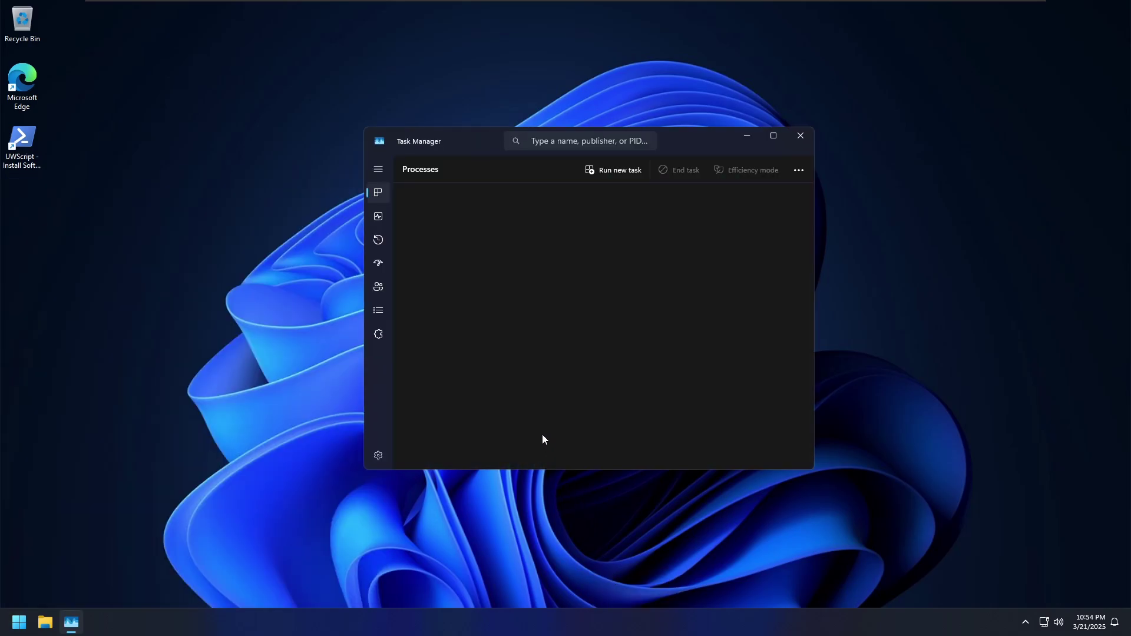
pyautogui.click(385, 217)
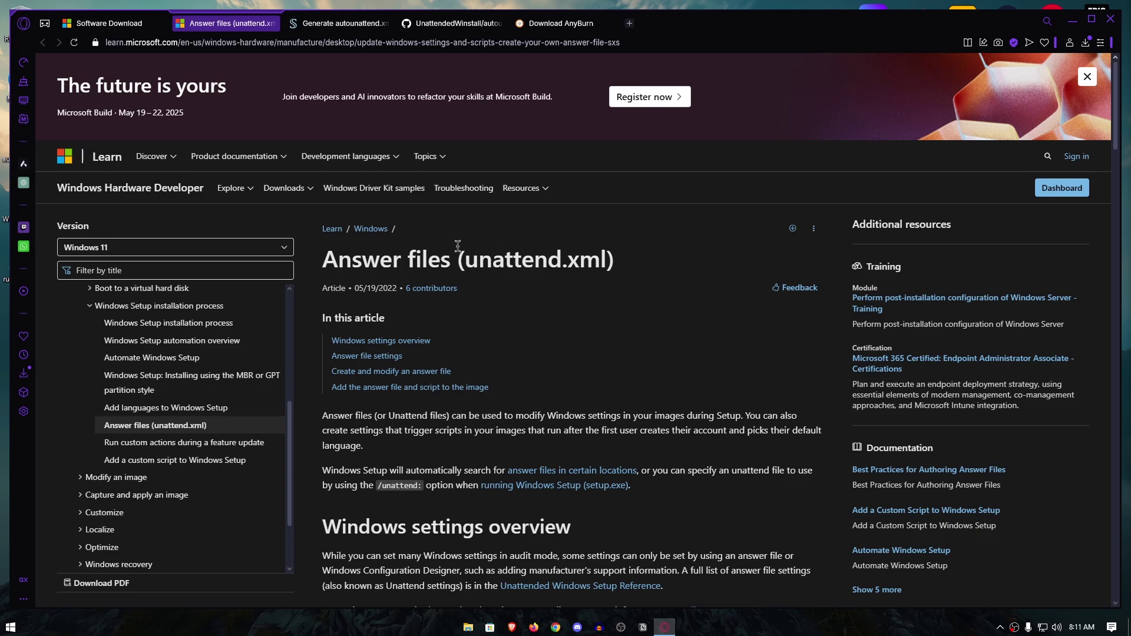
# Read the Answer files article's introduction, highlighting phrases about Windows Setup and triggering scripts.
pyautogui.moveTo(468, 260); pyautogui.dragTo(622, 263)
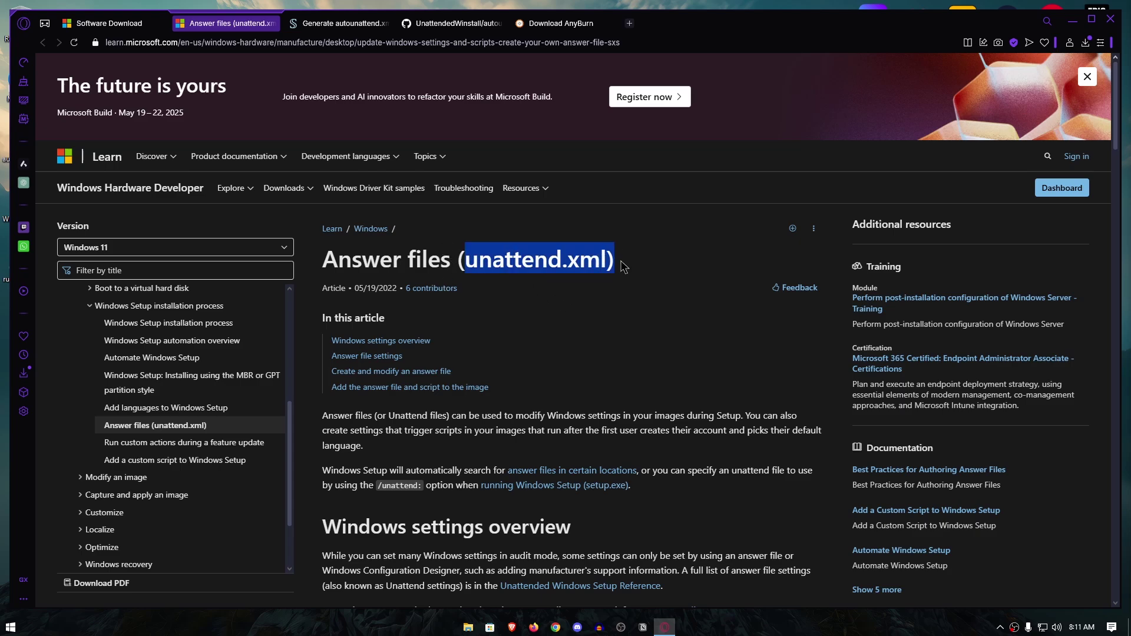
pyautogui.click(636, 313)
pyautogui.scroll(-1, 637, 314)
pyautogui.scroll(-2, 495, 236)
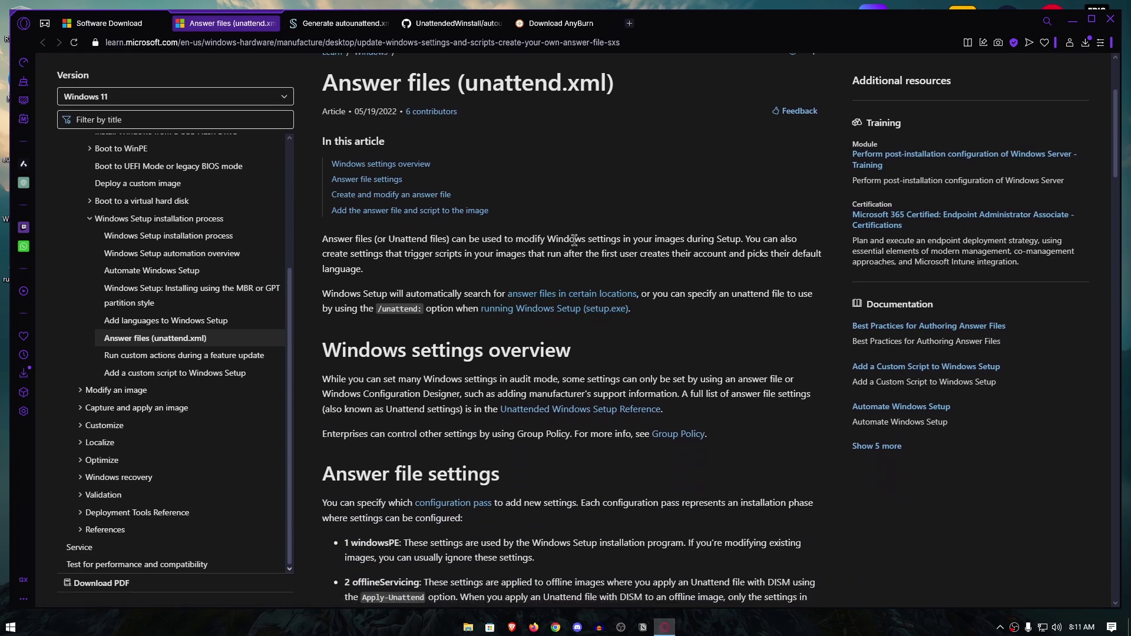
pyautogui.moveTo(696, 241); pyautogui.dragTo(742, 242)
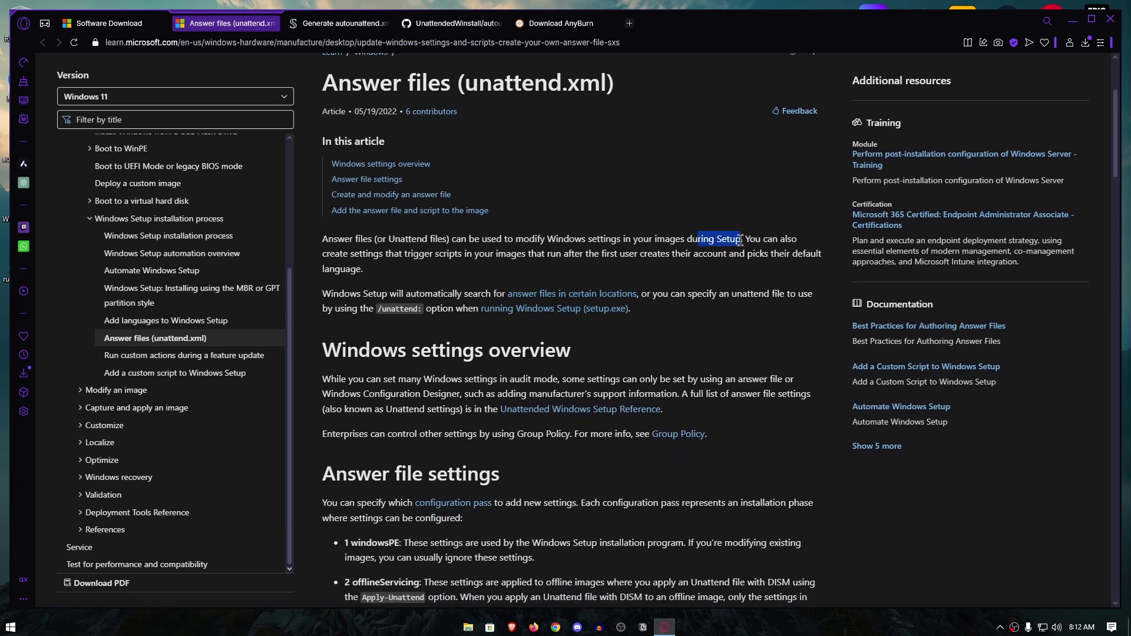
pyautogui.click(389, 253)
pyautogui.moveTo(388, 253); pyautogui.dragTo(465, 254)
pyautogui.click(589, 254)
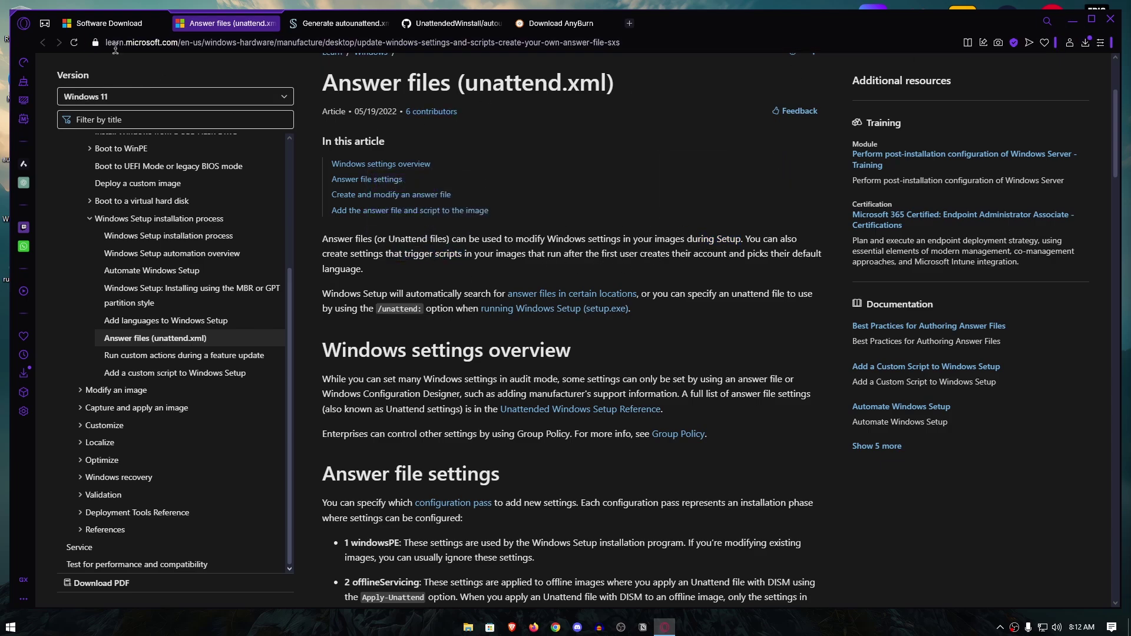
# Back on Software Download, open the Windows 11 page and select the multi-edition x64 ISO.
pyautogui.click(100, 24)
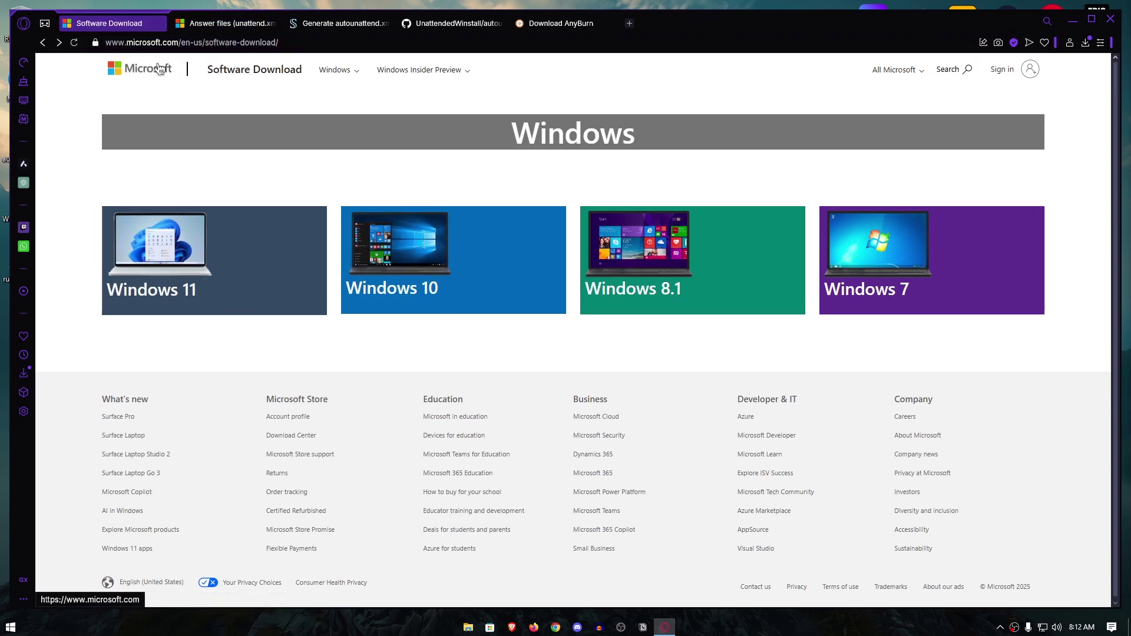
pyautogui.click(257, 258)
pyautogui.scroll(-10, 348, 356)
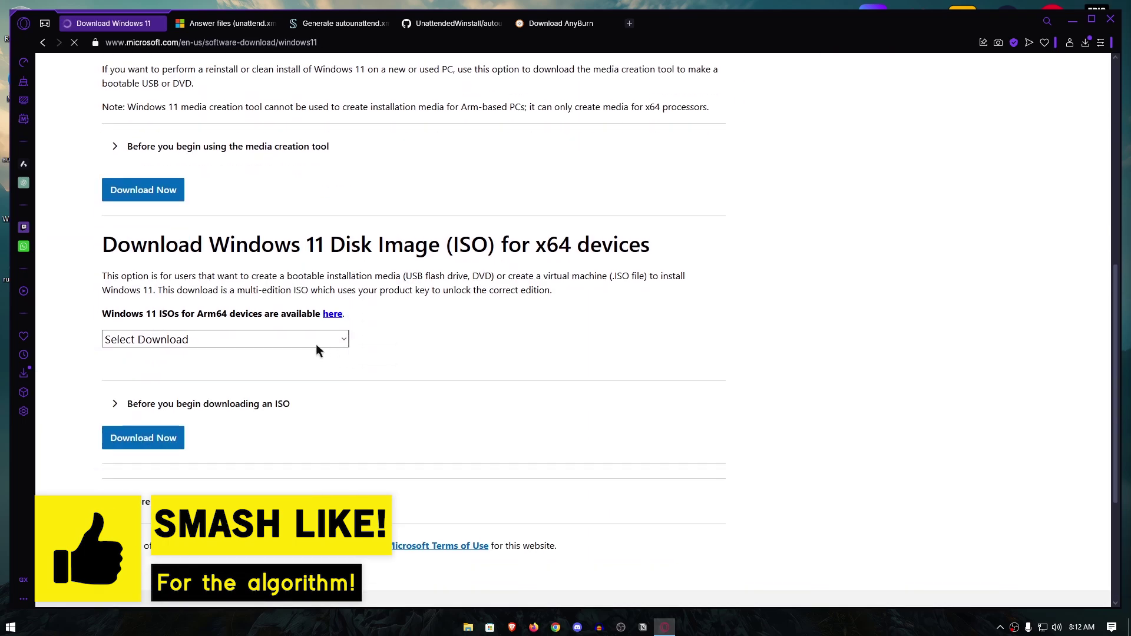
pyautogui.click(316, 340)
pyautogui.click(224, 383)
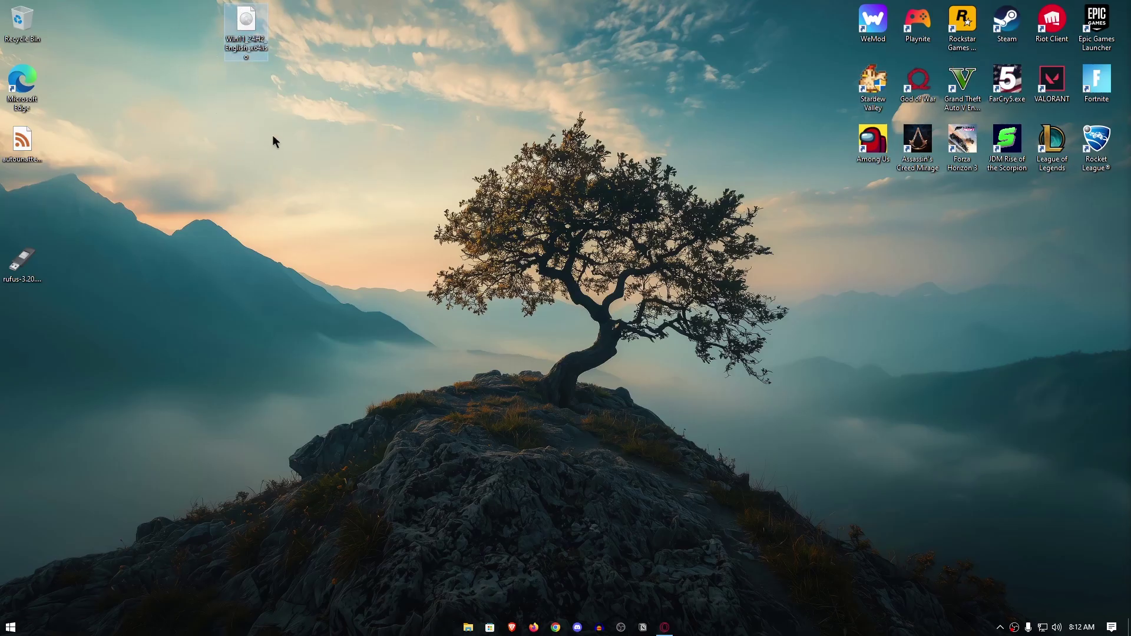
# Move autounattend.xml beside the Win11 ISO and show the schneegans.de autounattend generator page.
pyautogui.moveTo(22, 146); pyautogui.dragTo(201, 29)
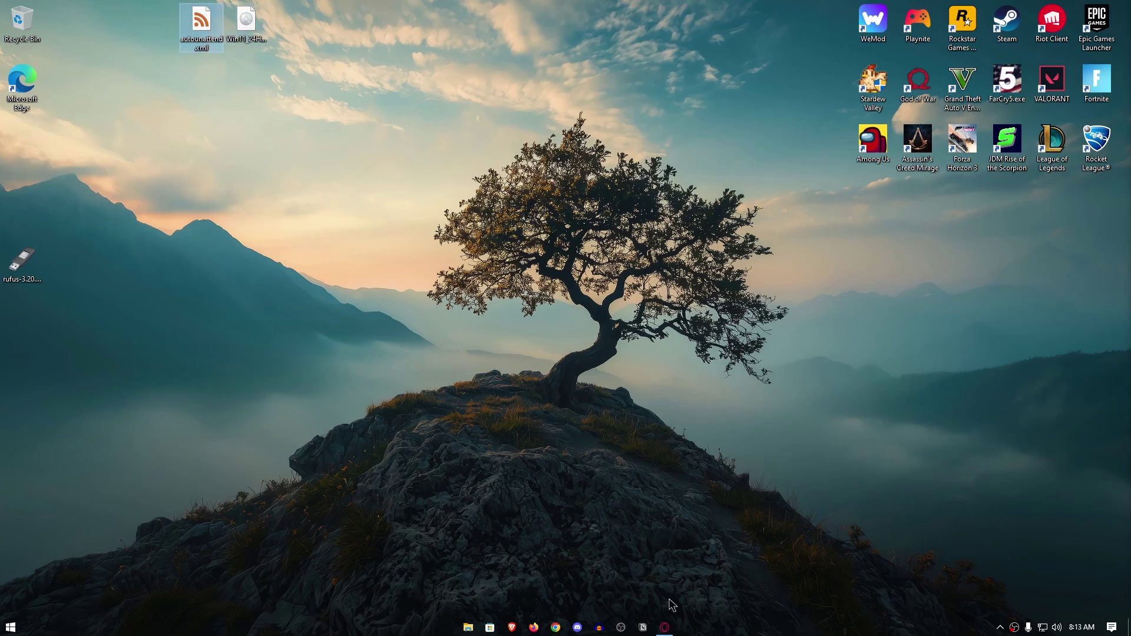
pyautogui.click(665, 628)
pyautogui.click(339, 27)
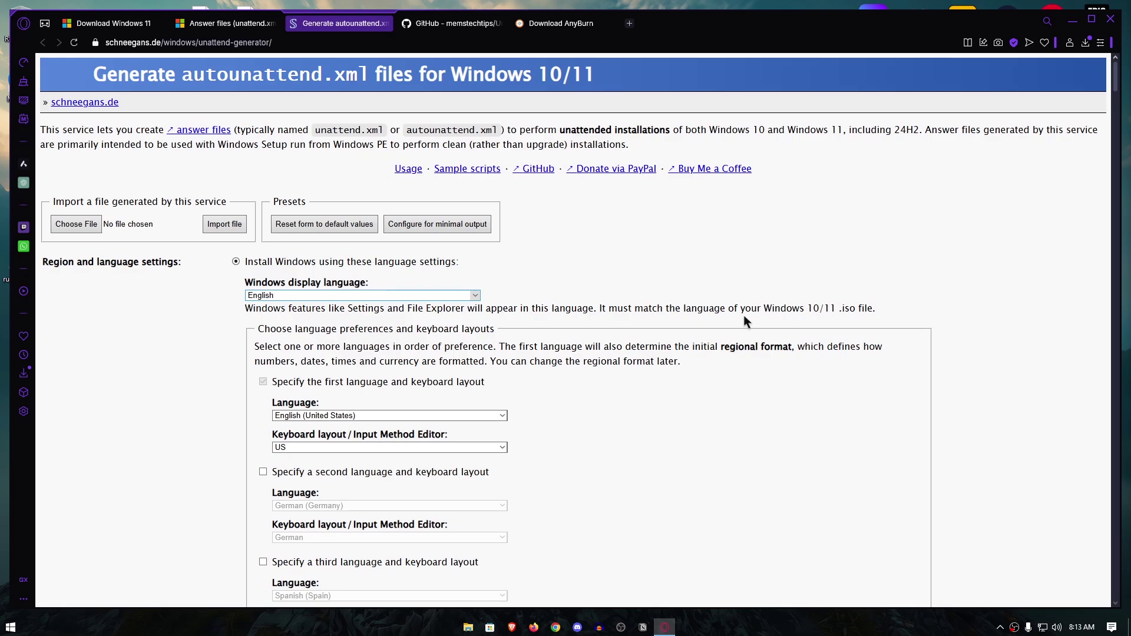
# Open the UnattendedWinstall v2.1.0 release on GitHub and download its autounattend.xml asset.
pyautogui.click(452, 23)
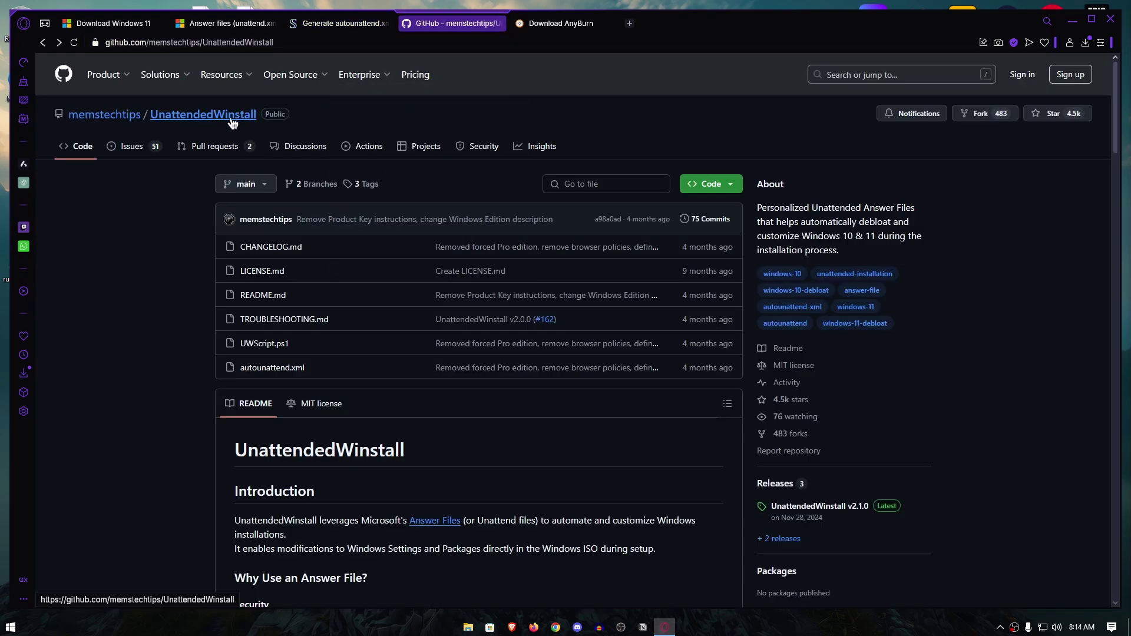
pyautogui.scroll(-5, 451, 348)
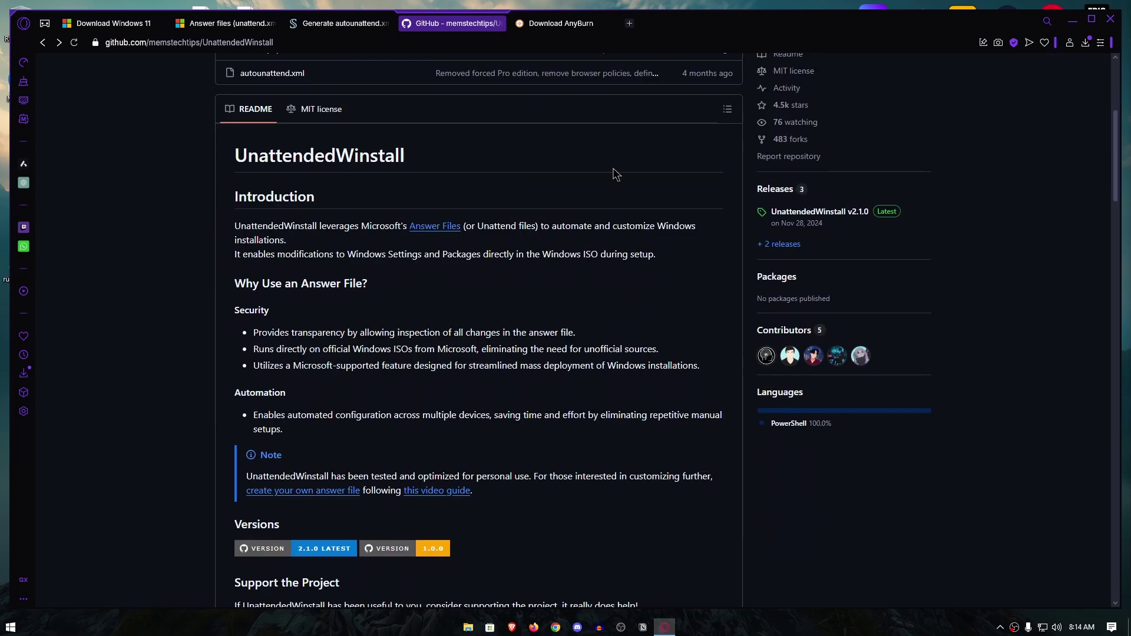
pyautogui.scroll(-2, 619, 342)
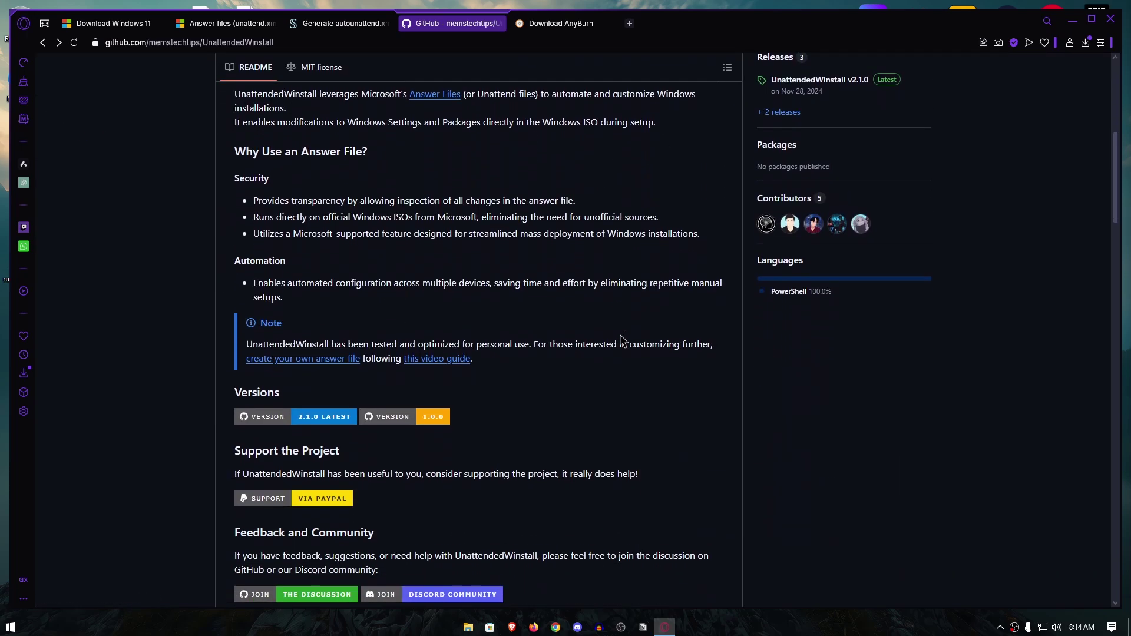
pyautogui.scroll(7, 557, 465)
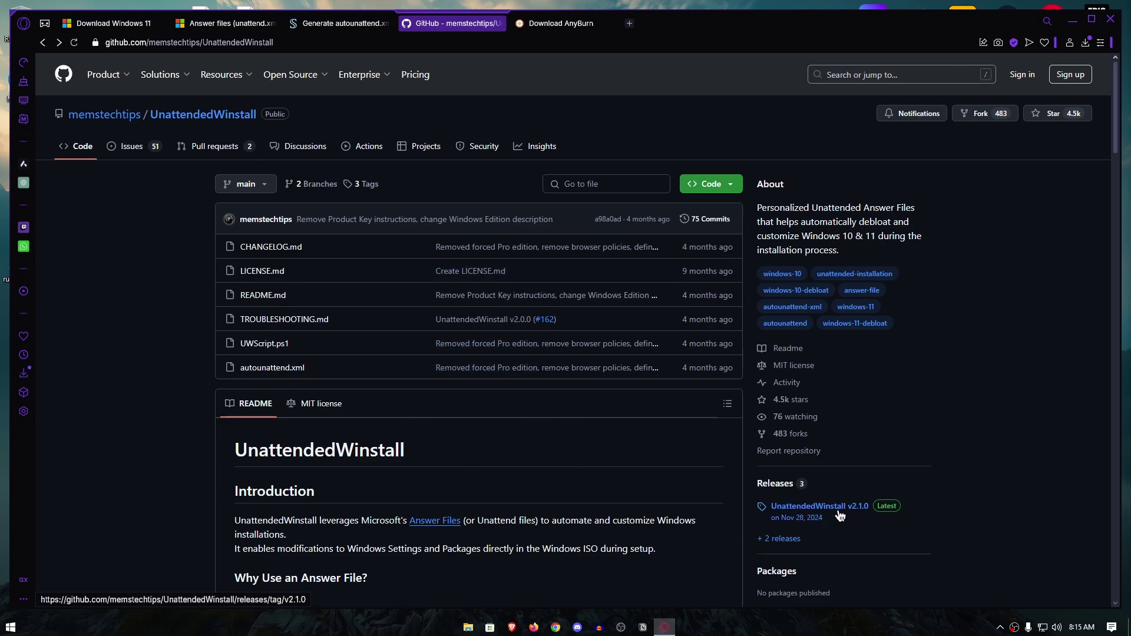
pyautogui.click(819, 508)
pyautogui.scroll(-5, 814, 513)
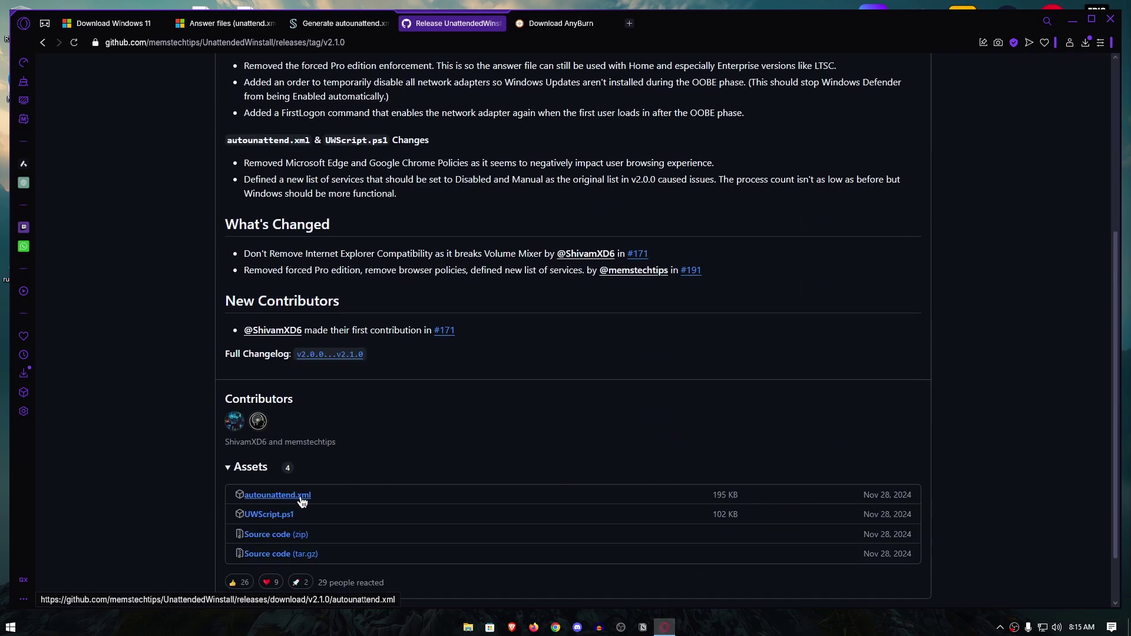
pyautogui.click(302, 501)
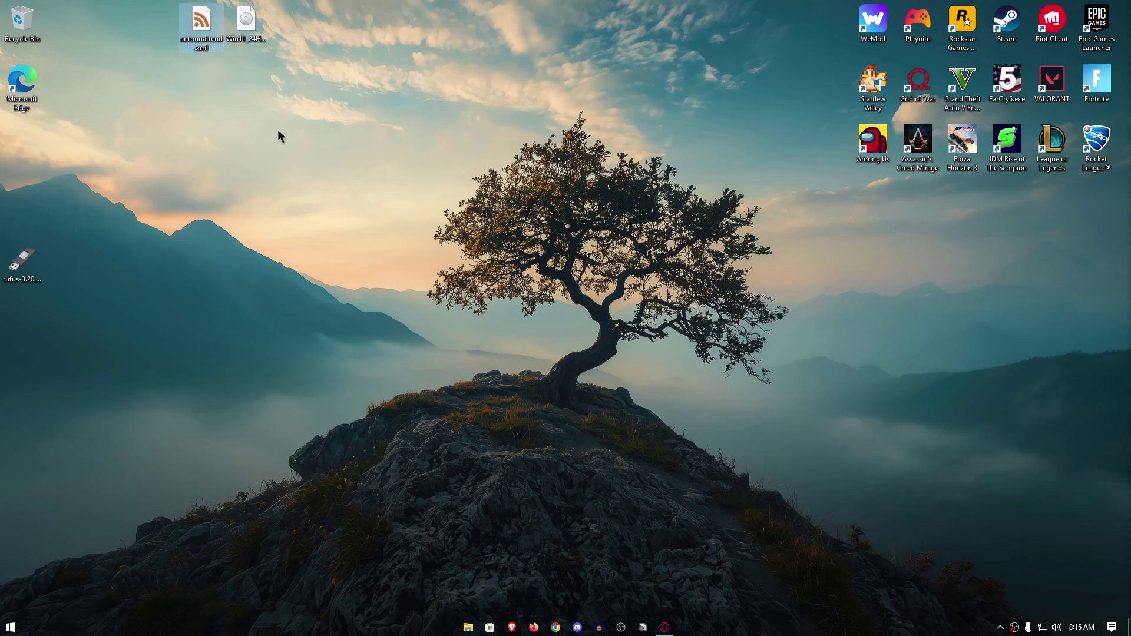
# Drag rufus-3.20.exe to the top row of the desktop beside the Win11 ISO.
pyautogui.moveTo(23, 260); pyautogui.dragTo(309, 25)
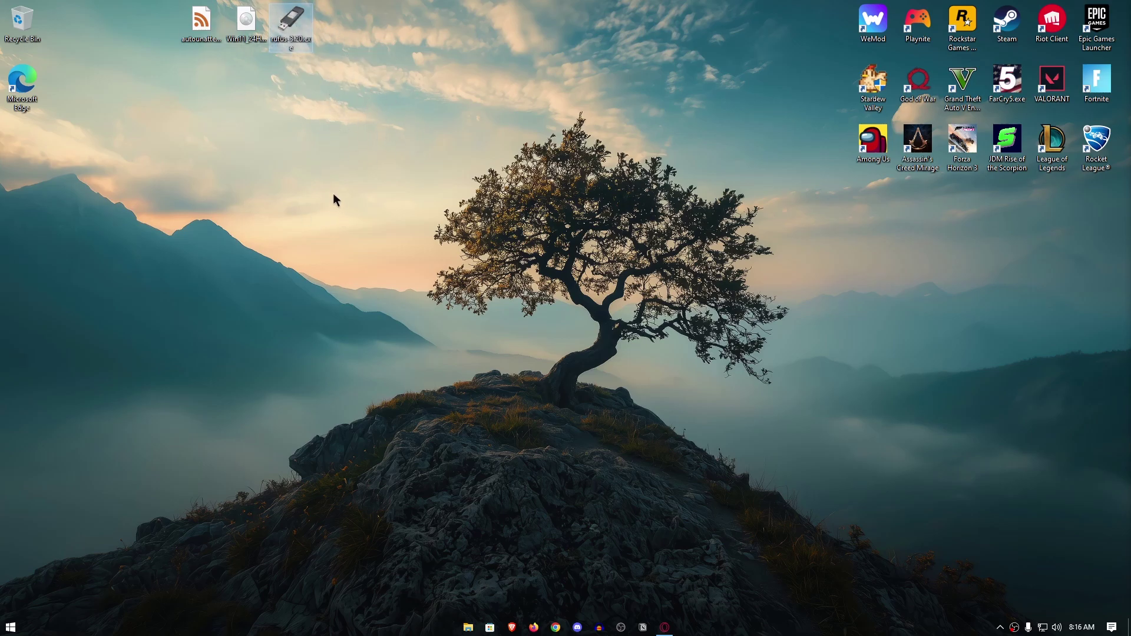
# Run Rufus as administrator with the 16 GB USB drive and load Win11_24H2_English_x64.iso.
pyautogui.rightClick(297, 28)
pyautogui.click(345, 44)
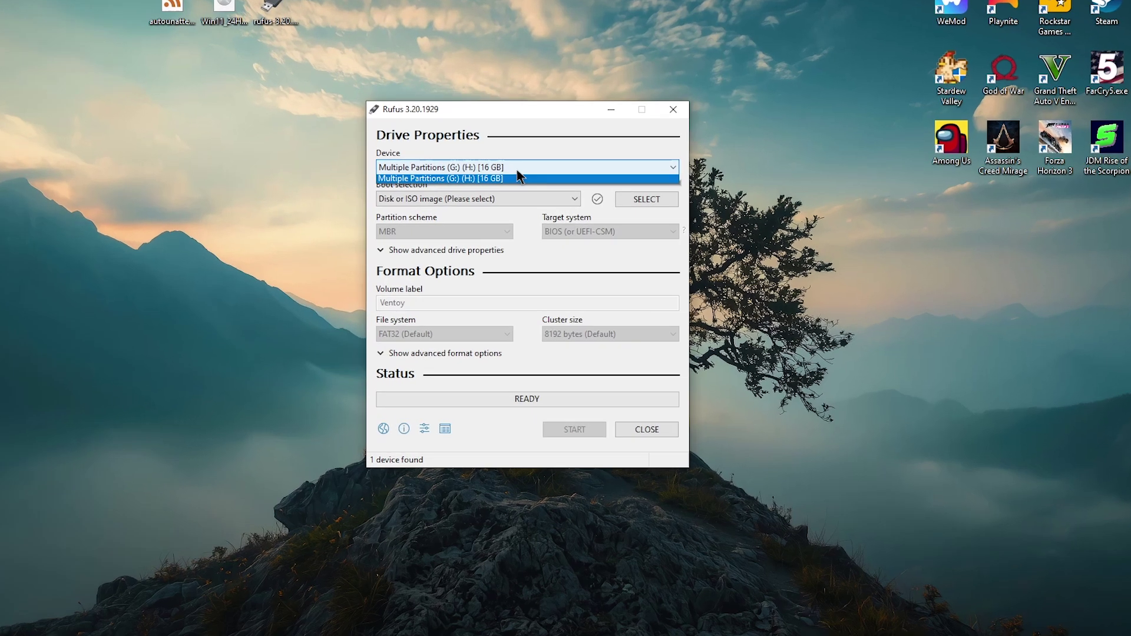
pyautogui.click(498, 177)
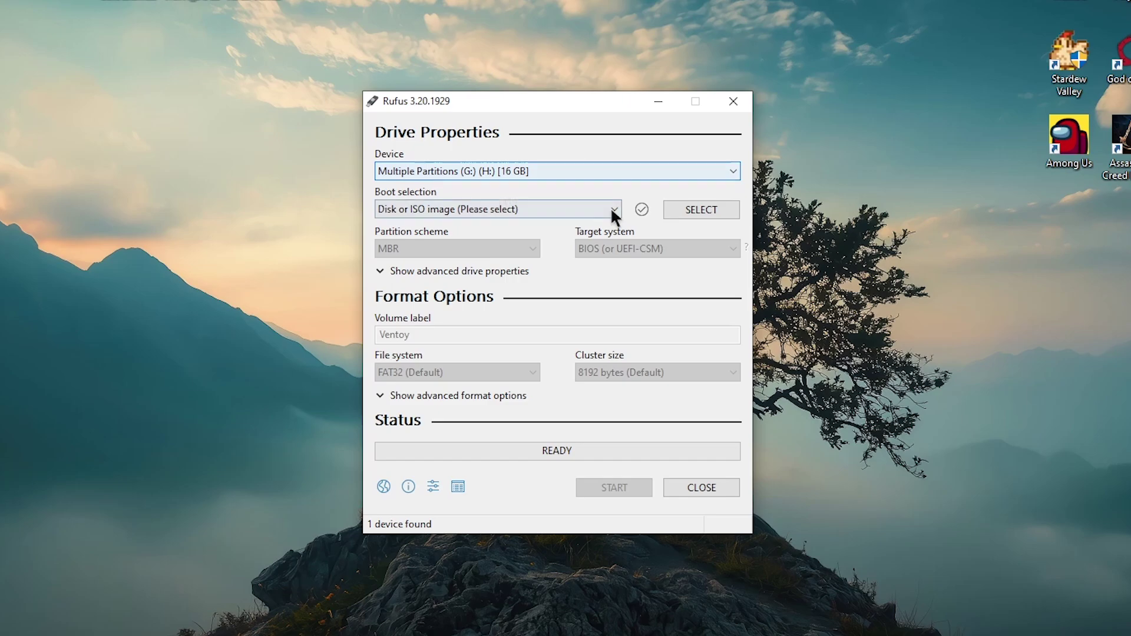
pyautogui.click(695, 209)
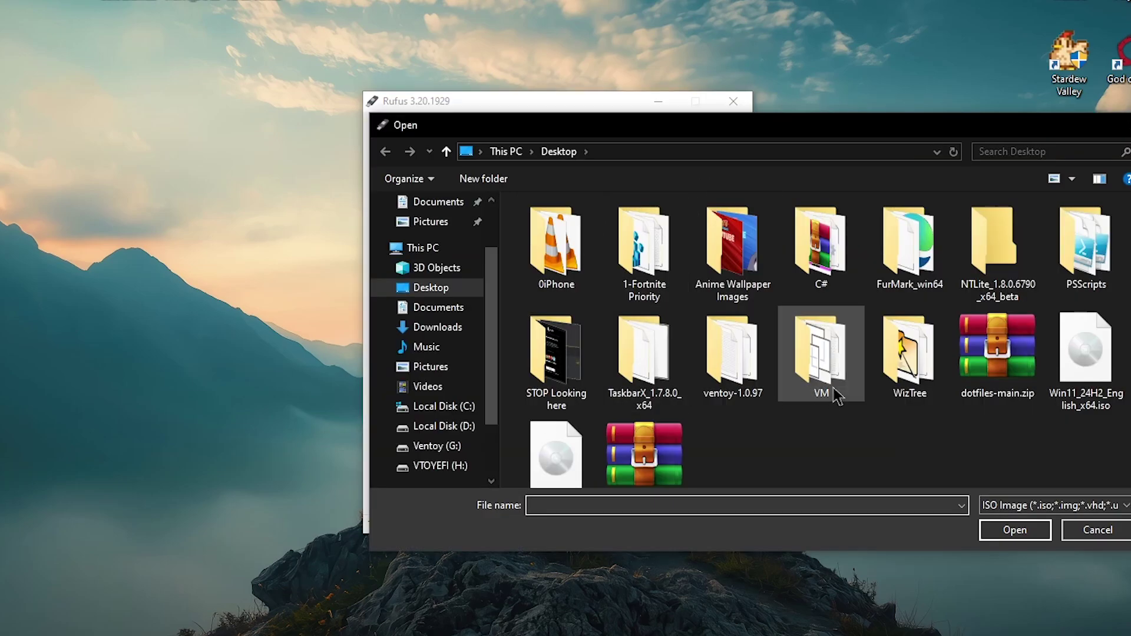
pyautogui.scroll(-1, 836, 398)
pyautogui.click(1086, 330)
pyautogui.click(1015, 530)
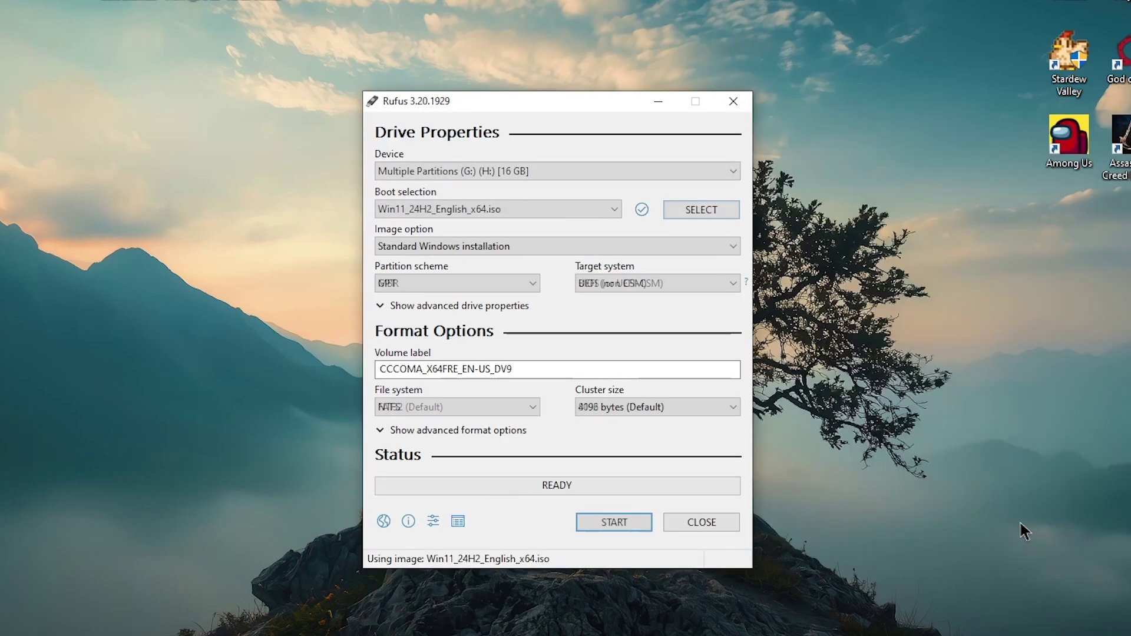
# Start writing with all Windows customization options unchecked, confirming the USB erase warning.
pyautogui.click(614, 521)
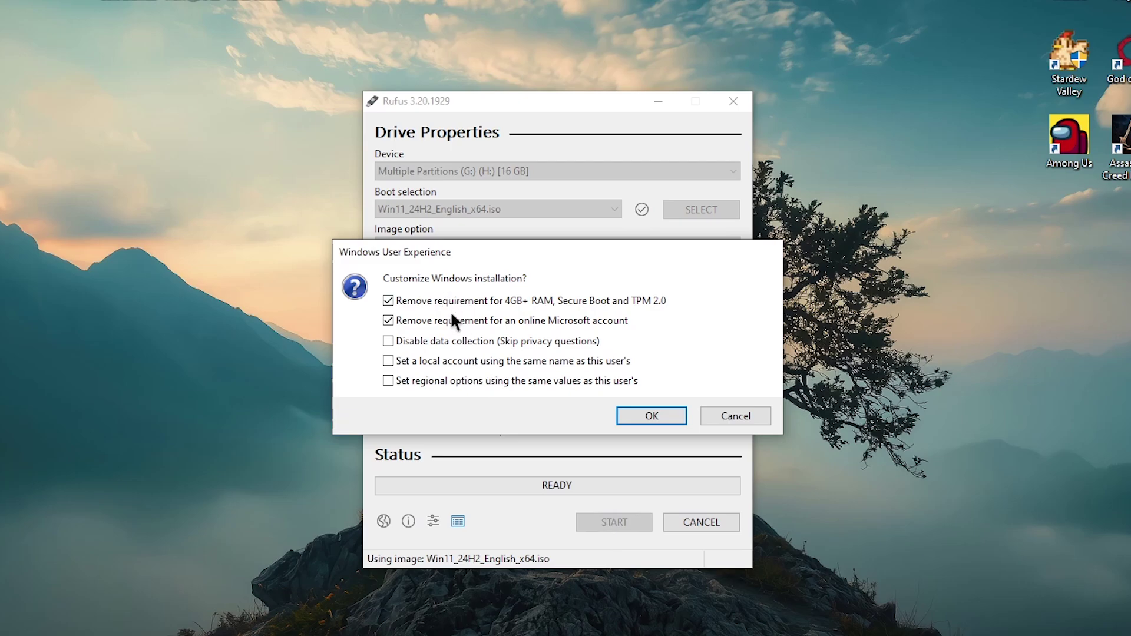
pyautogui.click(390, 320)
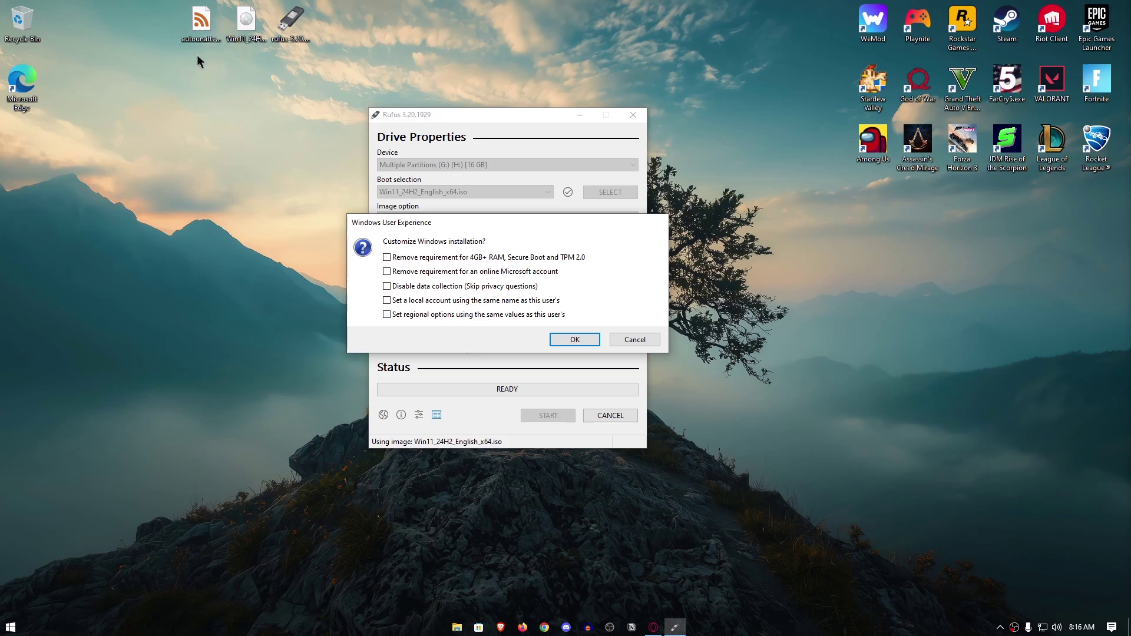
pyautogui.click(570, 340)
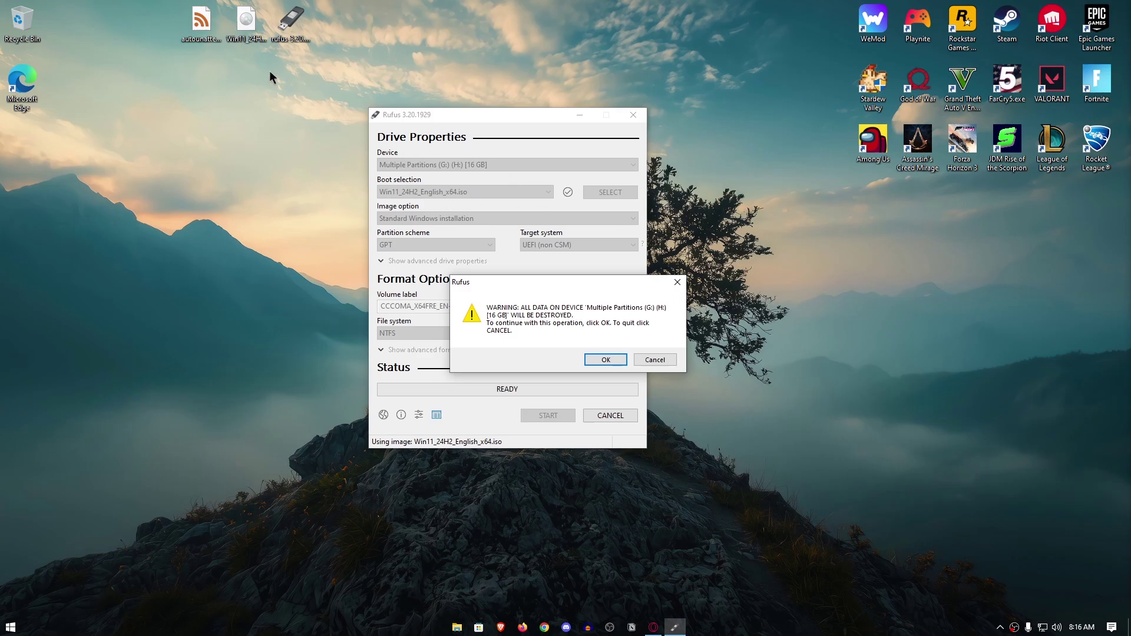
pyautogui.click(607, 360)
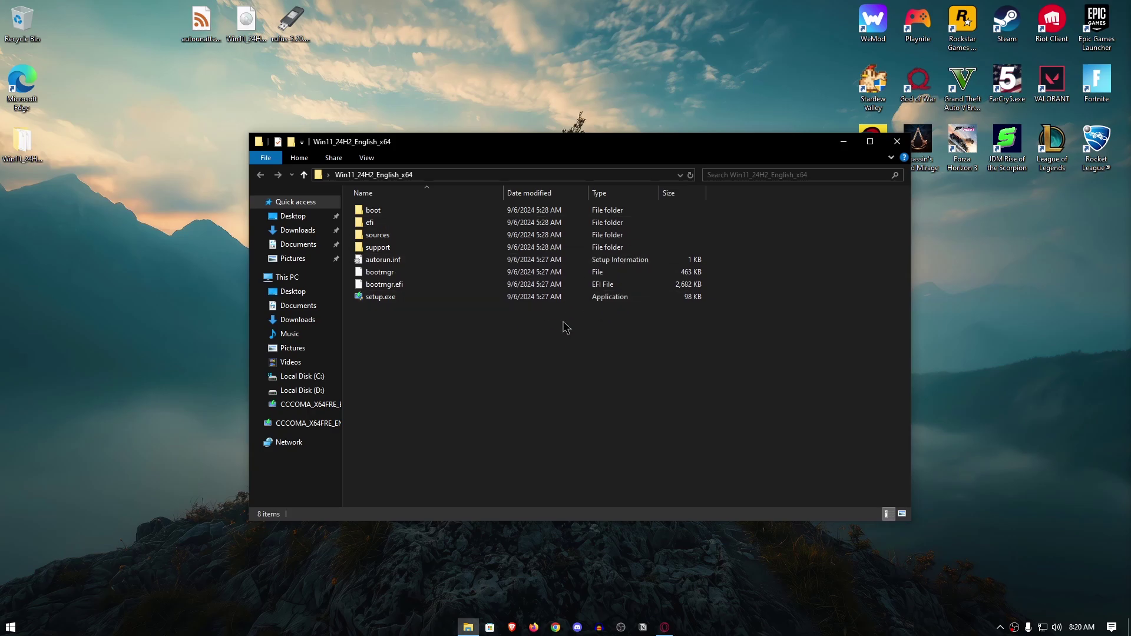
# Copy autounattend.xml from the desktop and paste it into the USB drive's root.
pyautogui.rightClick(195, 35)
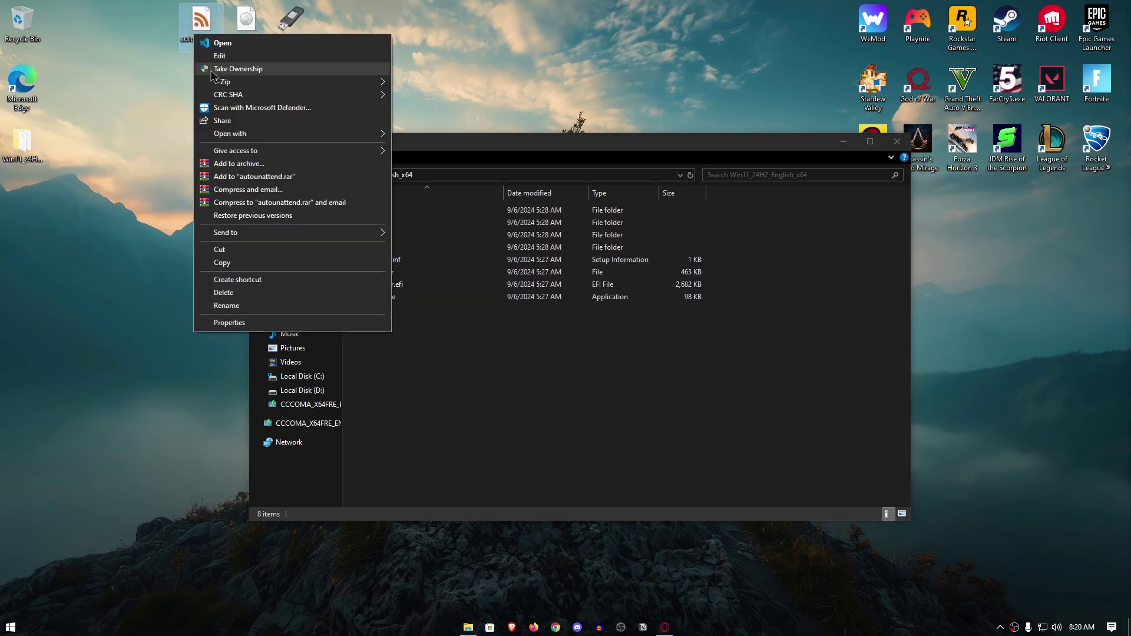
pyautogui.click(223, 263)
pyautogui.rightClick(492, 343)
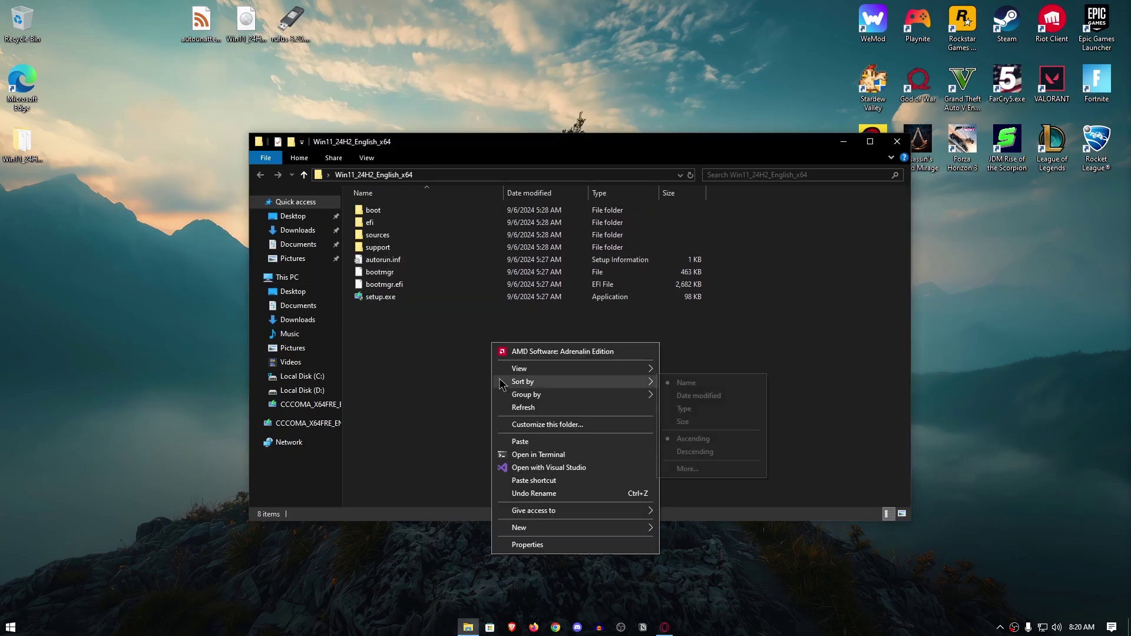
pyautogui.click(526, 446)
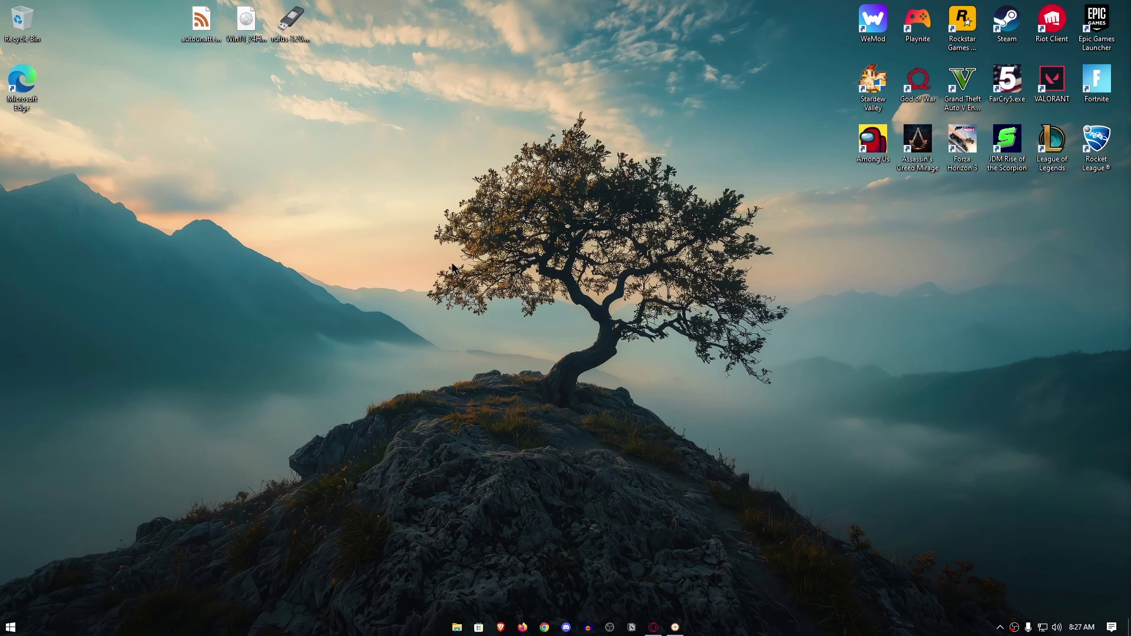
# In AnyBurn, open Win11_24H2_English_x64.iso from the desktop for image editing.
pyautogui.click(653, 627)
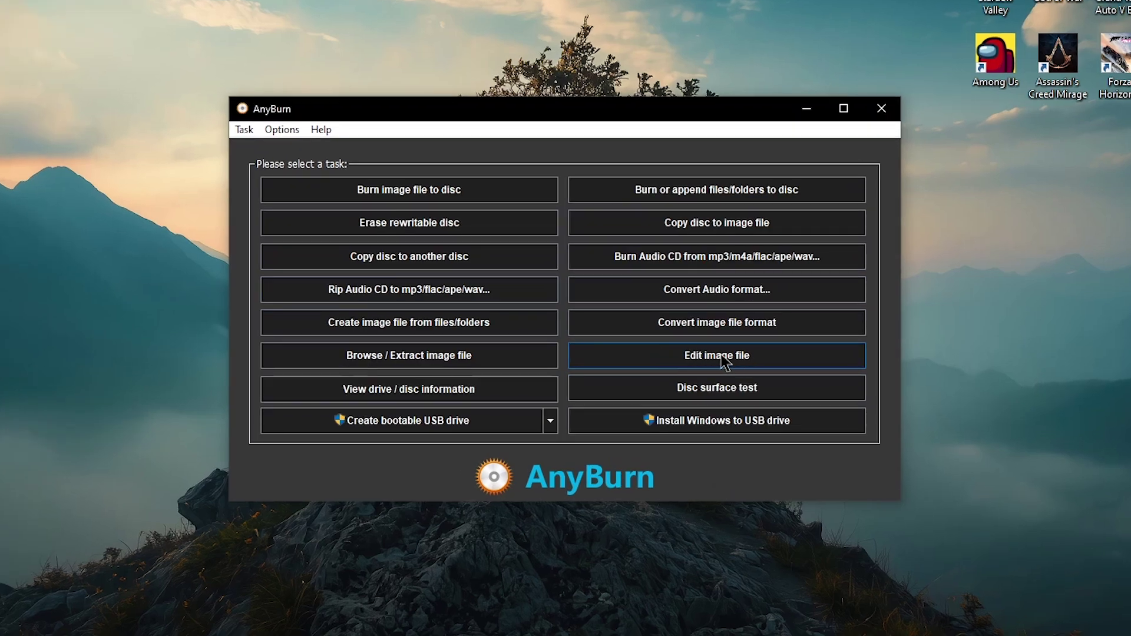
pyautogui.click(721, 357)
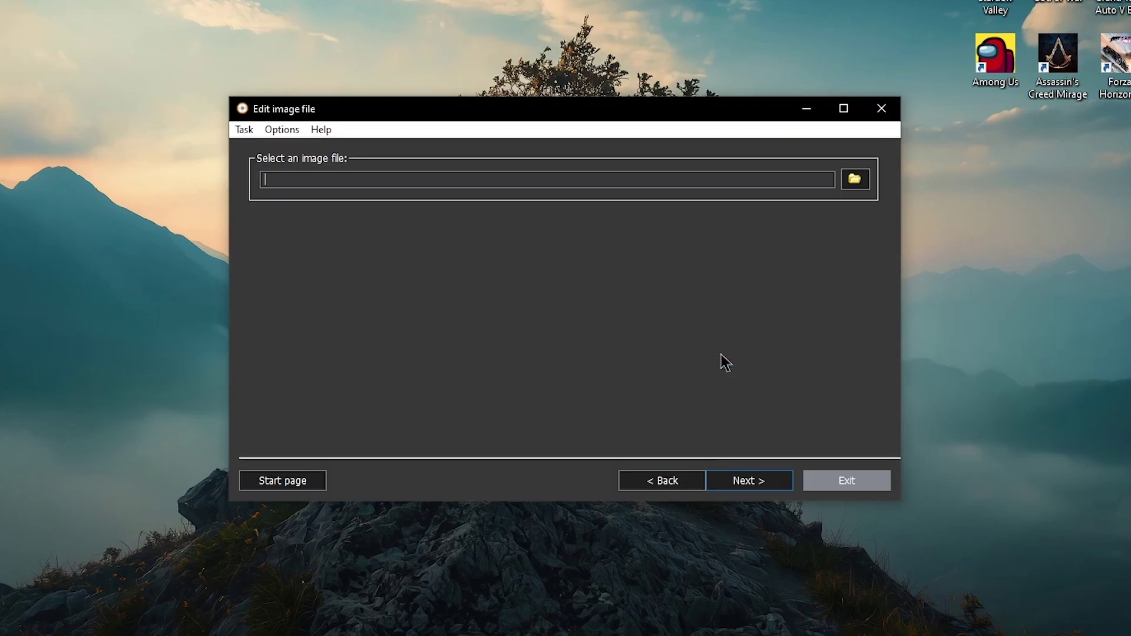
pyautogui.click(857, 180)
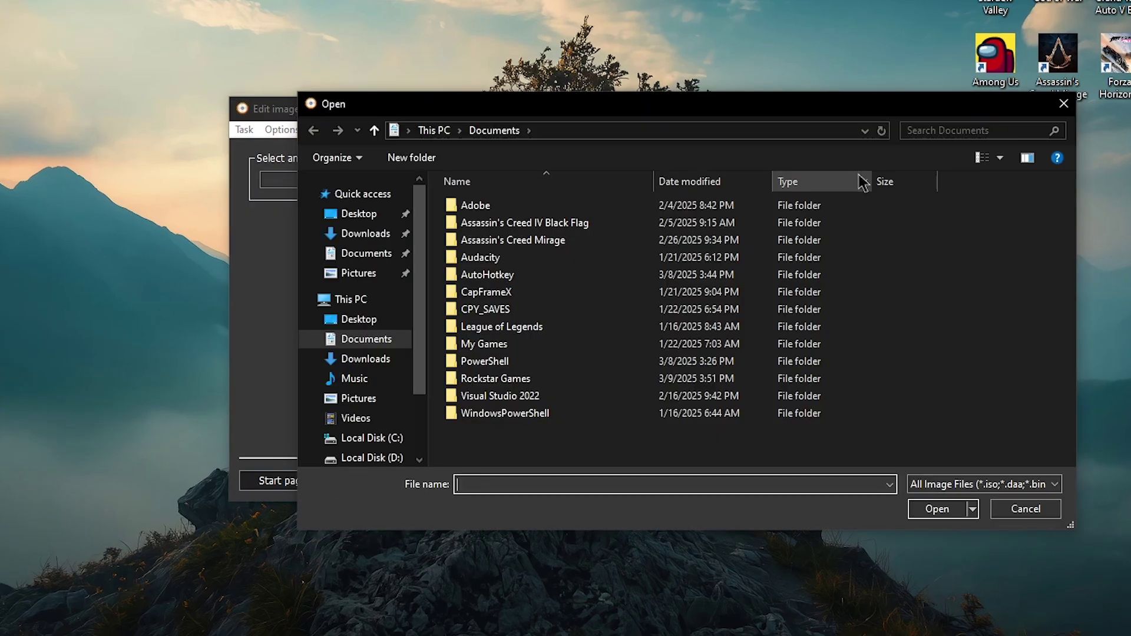
pyautogui.click(361, 214)
pyautogui.click(943, 330)
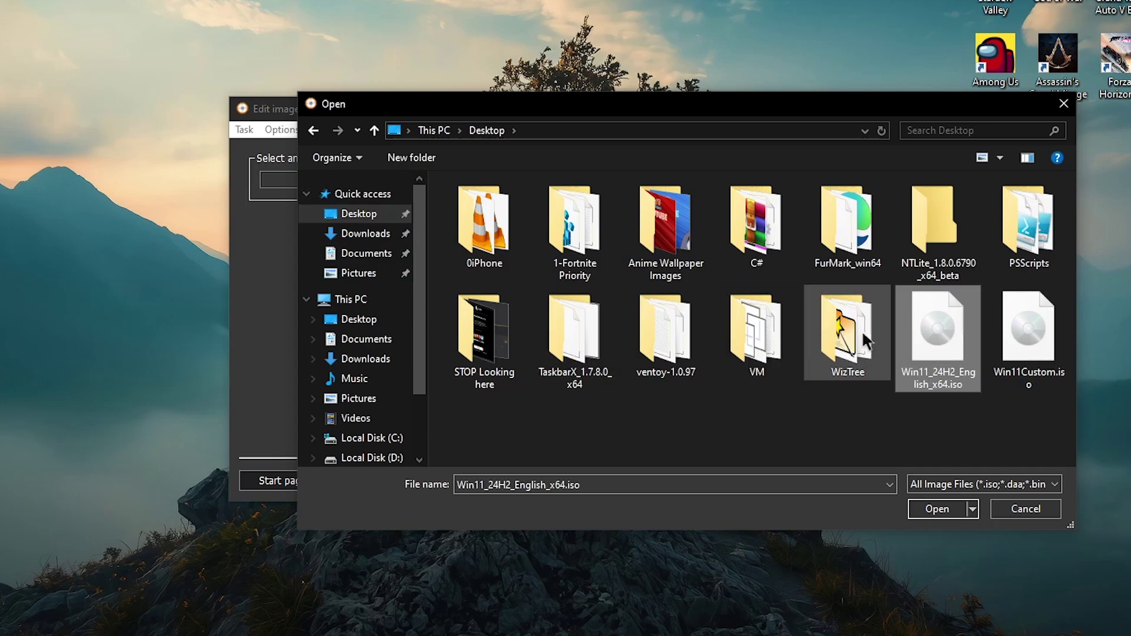
pyautogui.click(942, 508)
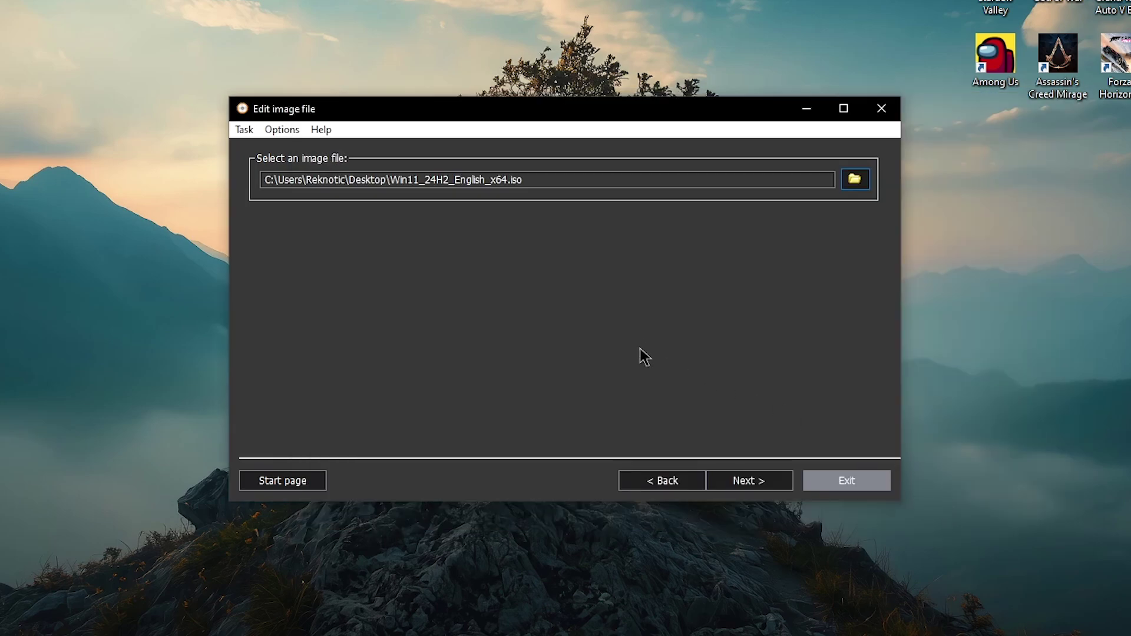
pyautogui.click(746, 481)
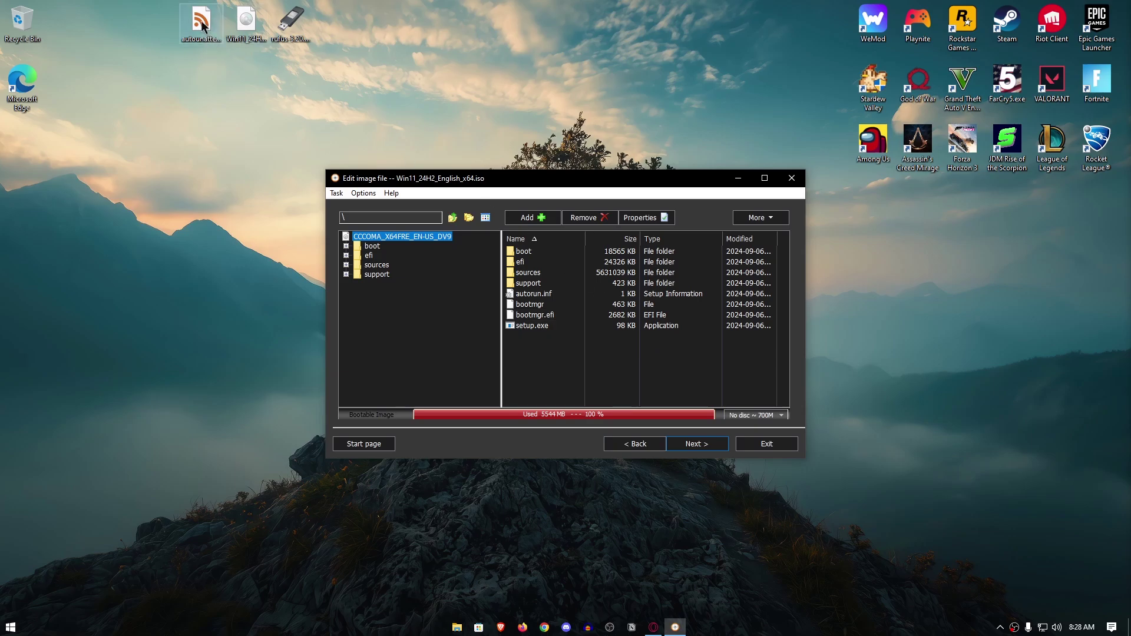
# Add autounattend.xml to the ISO root and build it as Win11_24H2_x64.iso.
pyautogui.moveTo(201, 23); pyautogui.dragTo(594, 358)
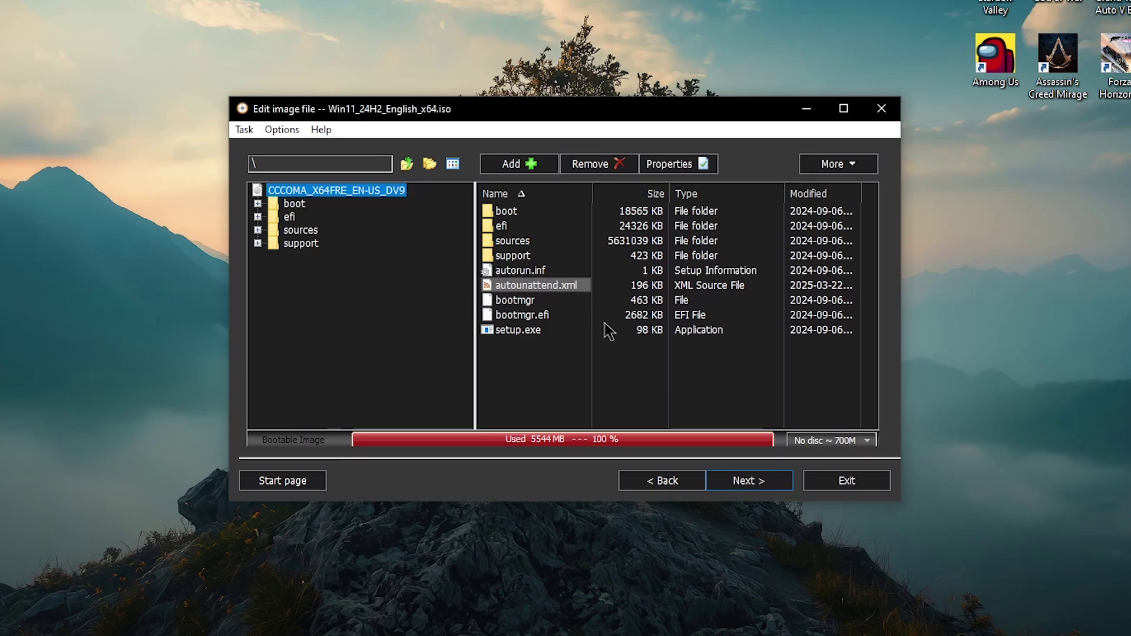
pyautogui.click(738, 484)
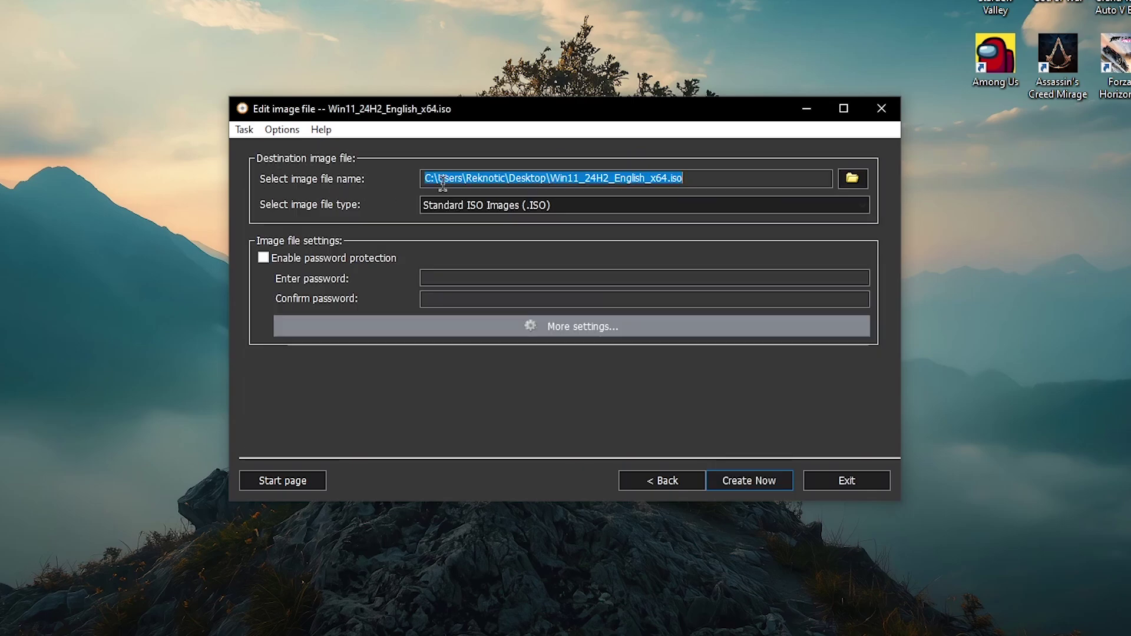
pyautogui.click(648, 177)
pyautogui.moveTo(646, 176); pyautogui.dragTo(614, 177)
pyautogui.press('BackSpace')
pyautogui.press('BackSpace')
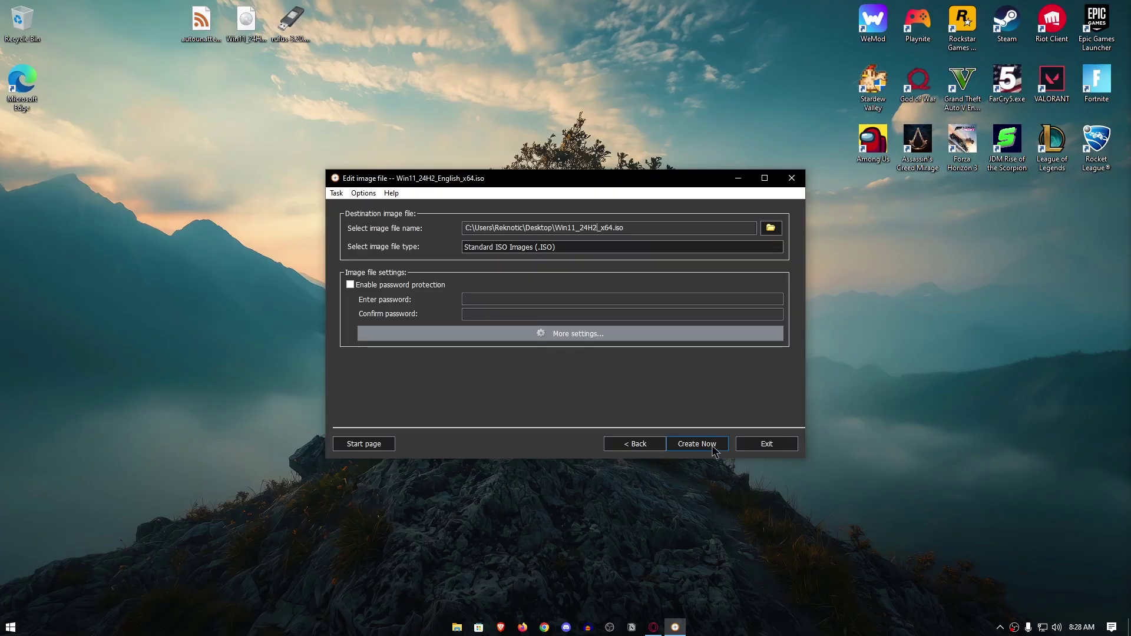
pyautogui.click(713, 448)
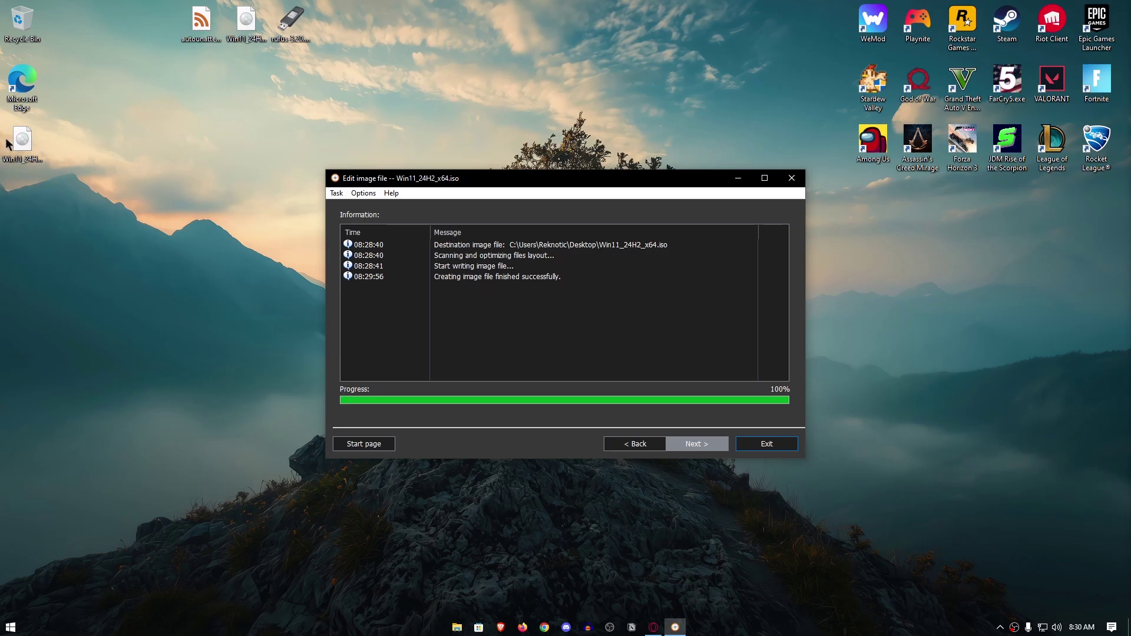
pyautogui.click(772, 444)
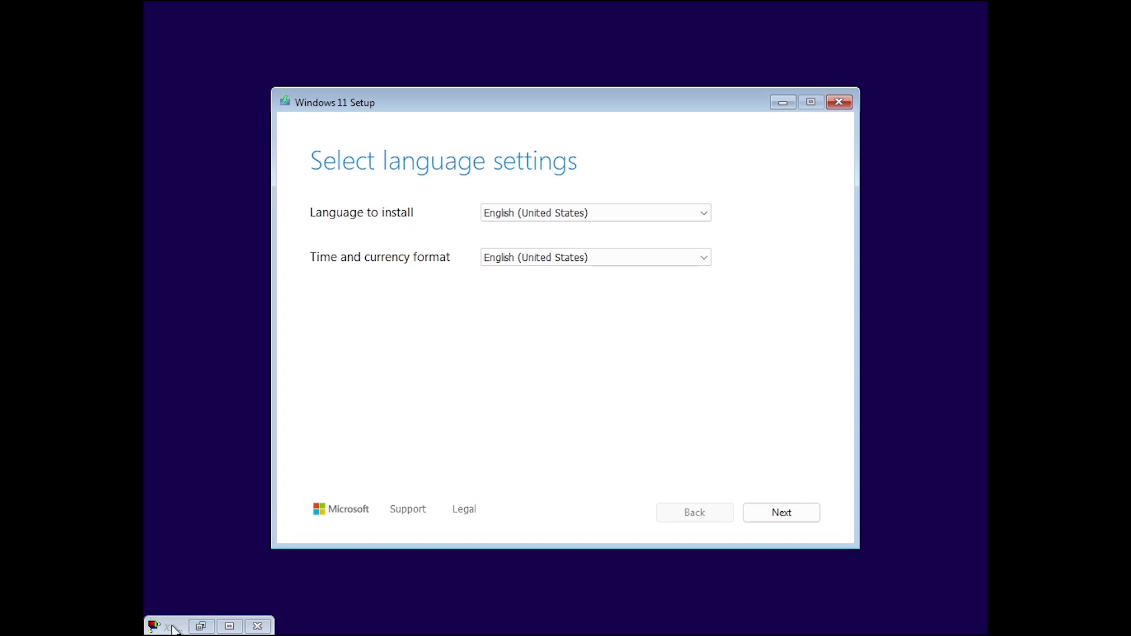
# Restore the minimized debloat cscript console, which is disabling Windows Defender services, over Windows 11 Setup.
pyautogui.click(174, 630)
pyautogui.click(201, 626)
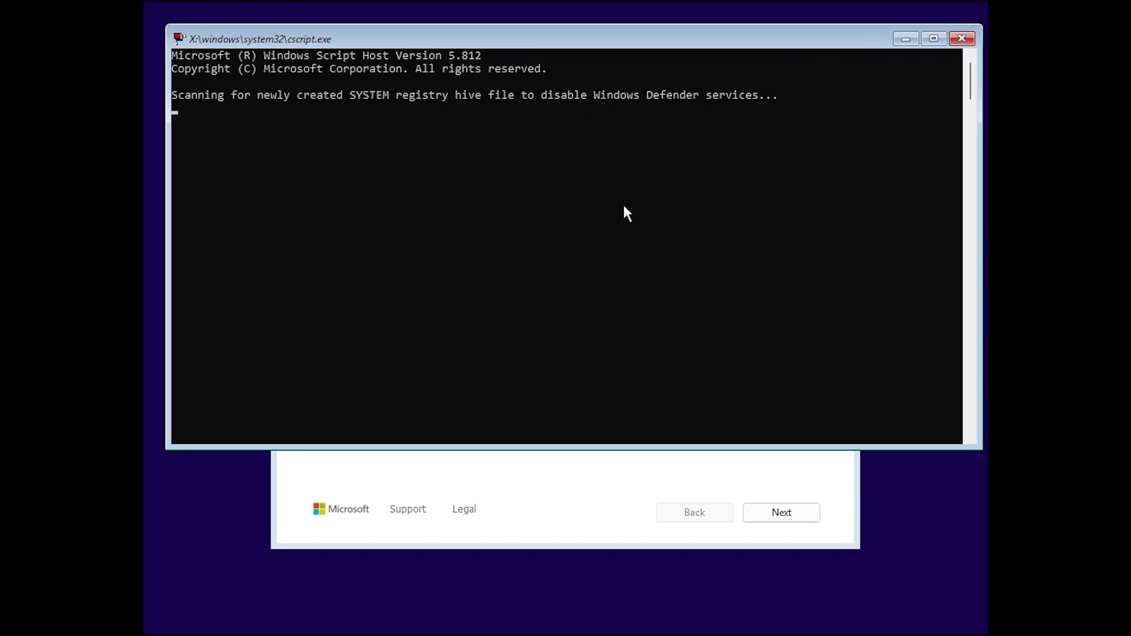
# Move the script console aside and keep the default language and keyboard settings.
pyautogui.click(905, 39)
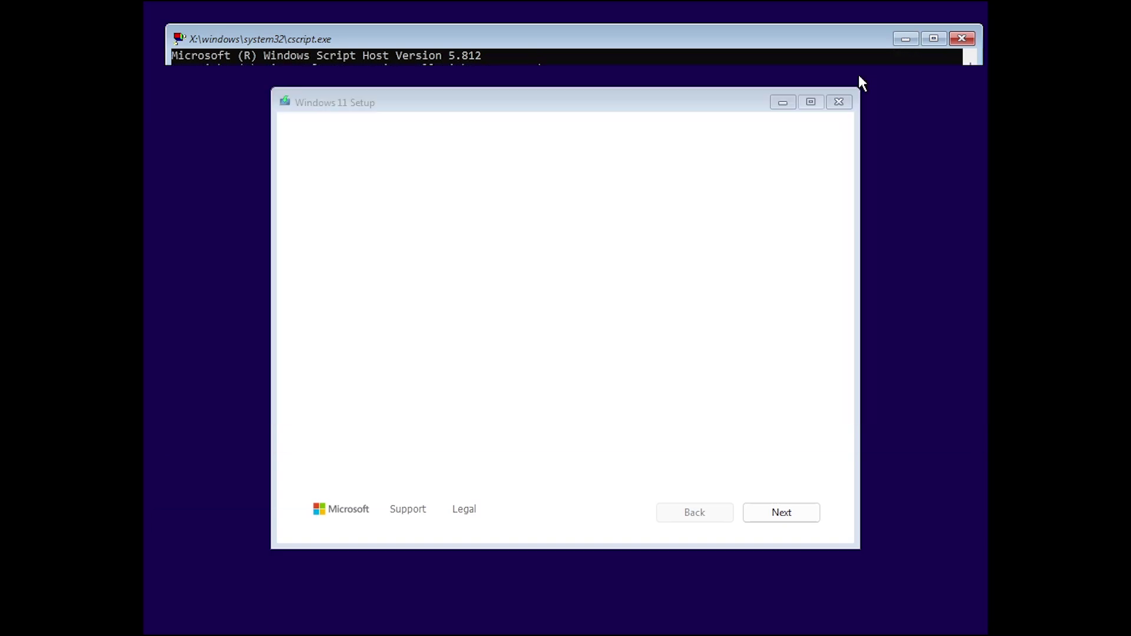
pyautogui.click(783, 521)
pyautogui.click(782, 513)
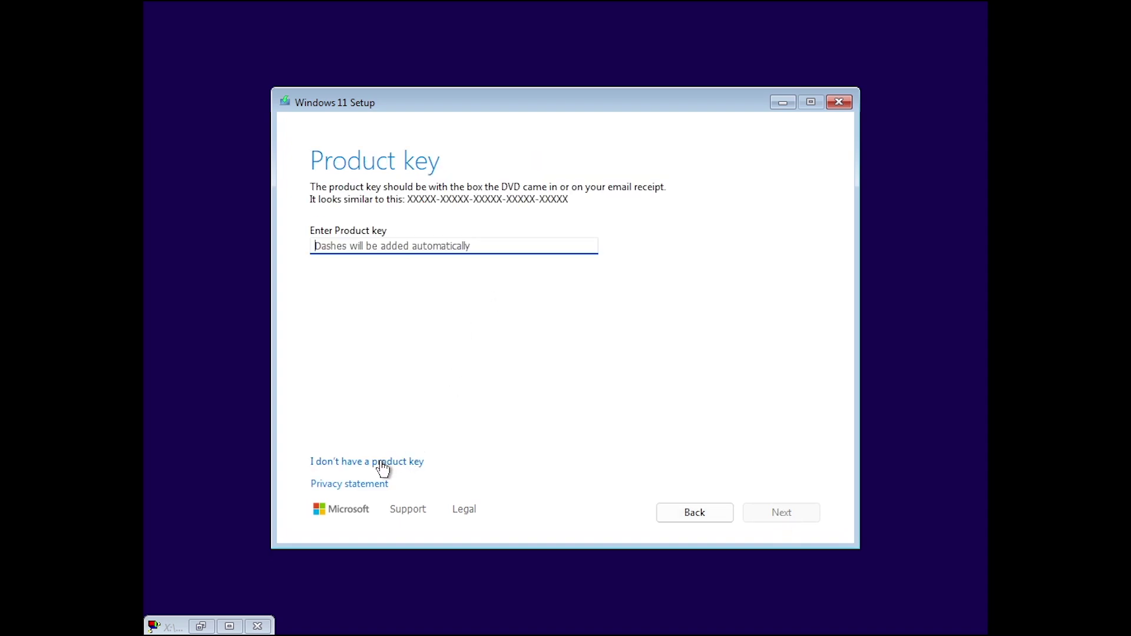
# Choose Windows 11 Pro without a product key and install onto Disk 0's unallocated space.
pyautogui.click(382, 463)
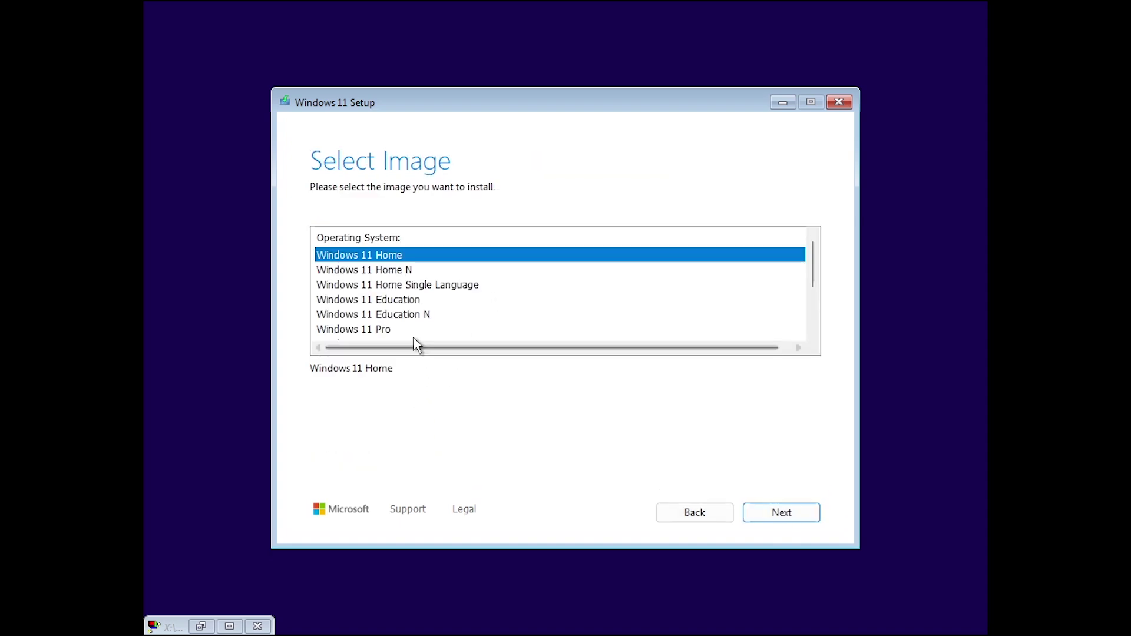
pyautogui.click(390, 330)
pyautogui.click(784, 516)
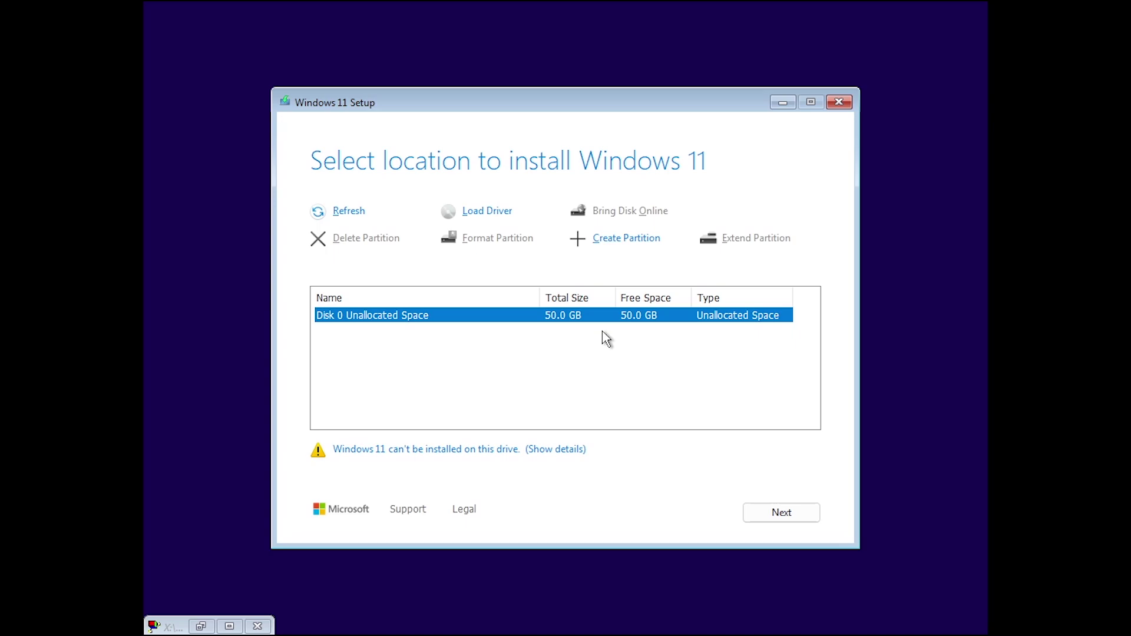
pyautogui.click(784, 517)
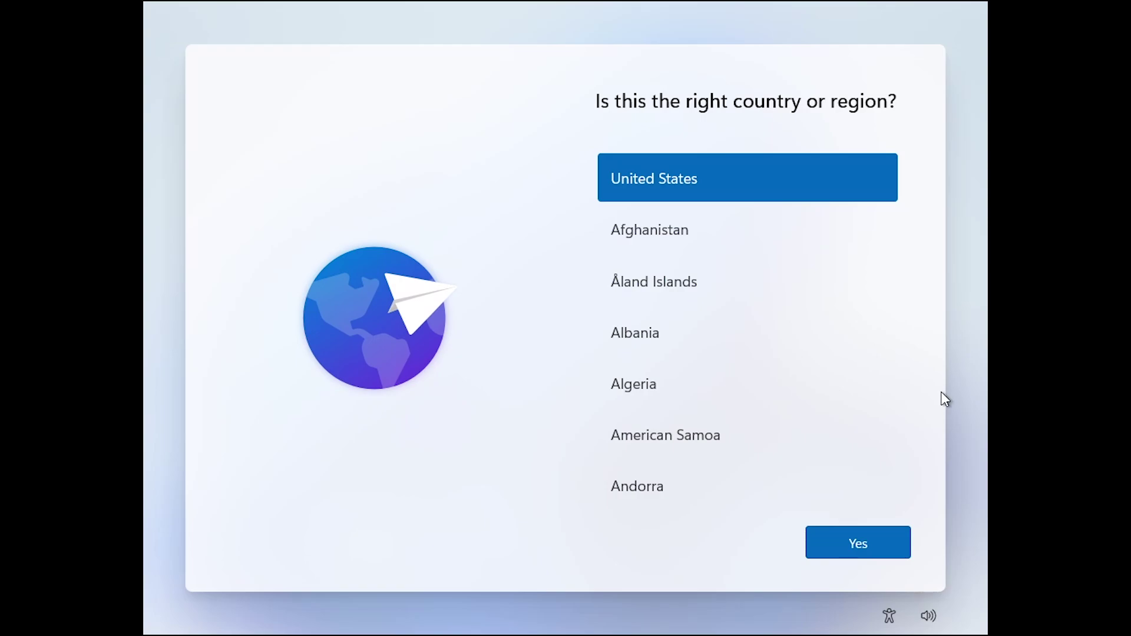
# Confirm United States, skip a second keyboard layout, and create a passwordless local account with the chosen user name.
pyautogui.click(887, 543)
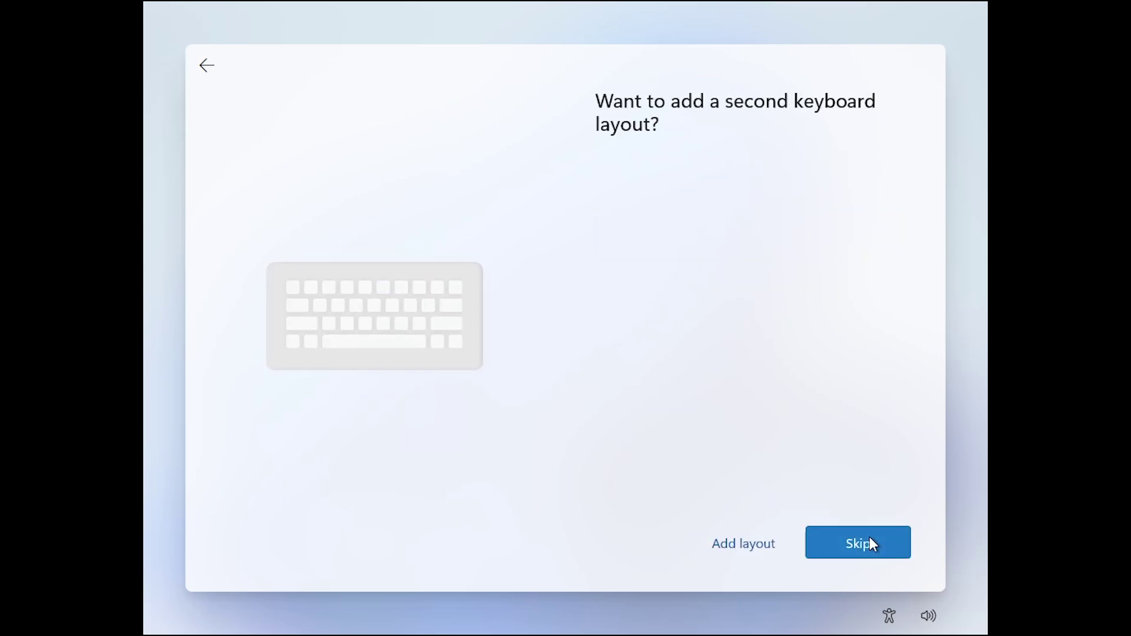
pyautogui.click(853, 548)
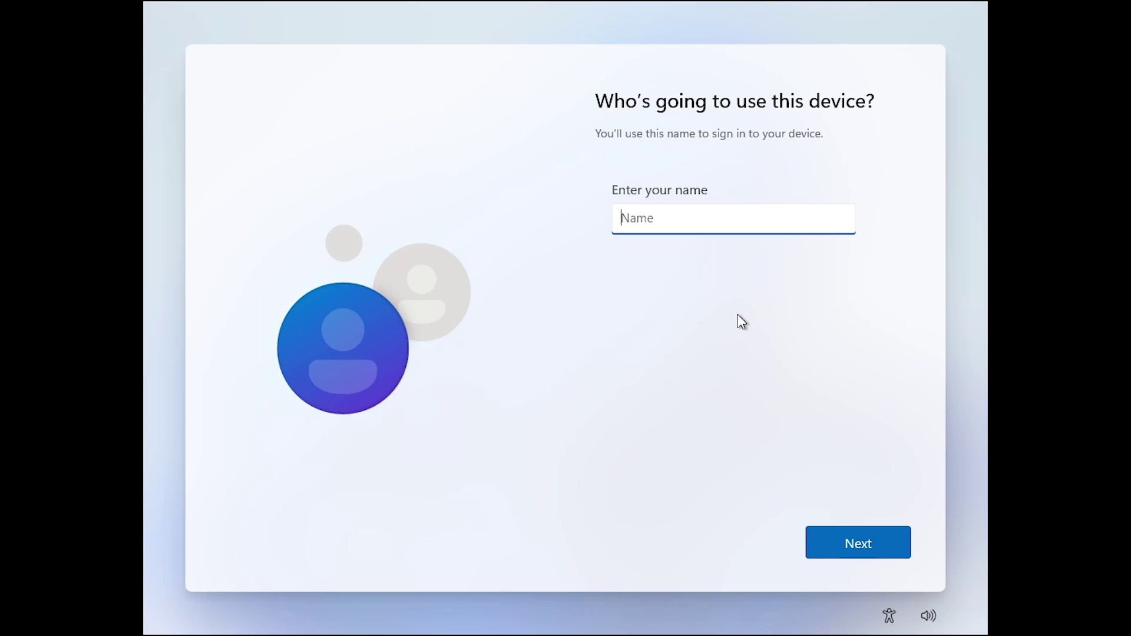
pyautogui.write('Reknoki')
pyautogui.click(844, 543)
pyautogui.click(843, 539)
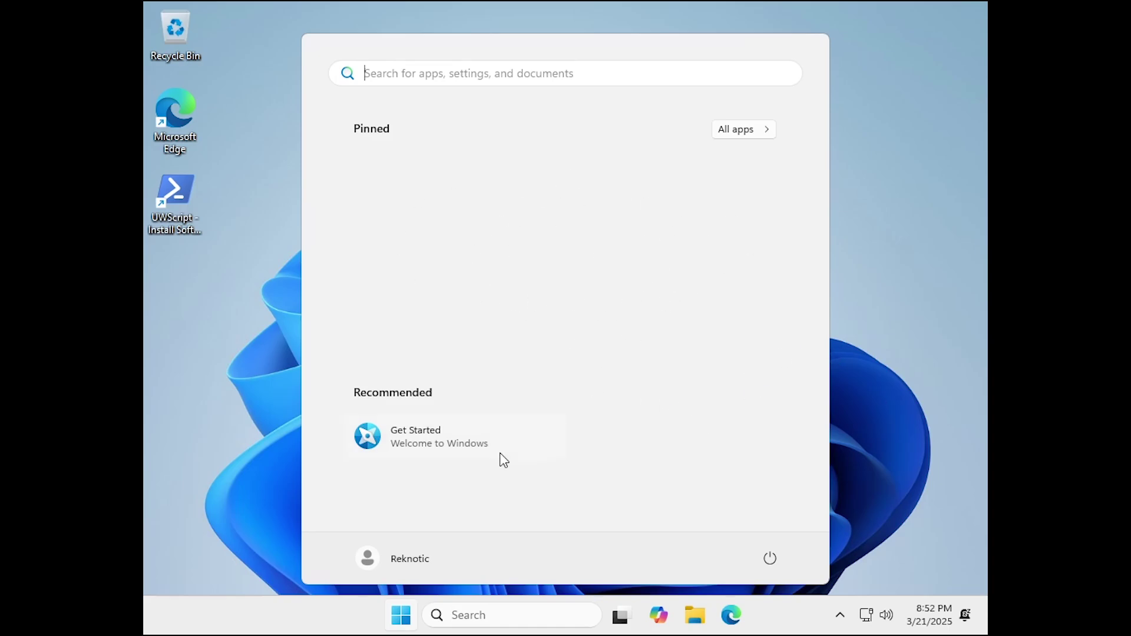
# Remove Get Started from Start's Recommended list, then confirm the restart to apply user account changes.
pyautogui.rightClick(445, 443)
pyautogui.click(533, 561)
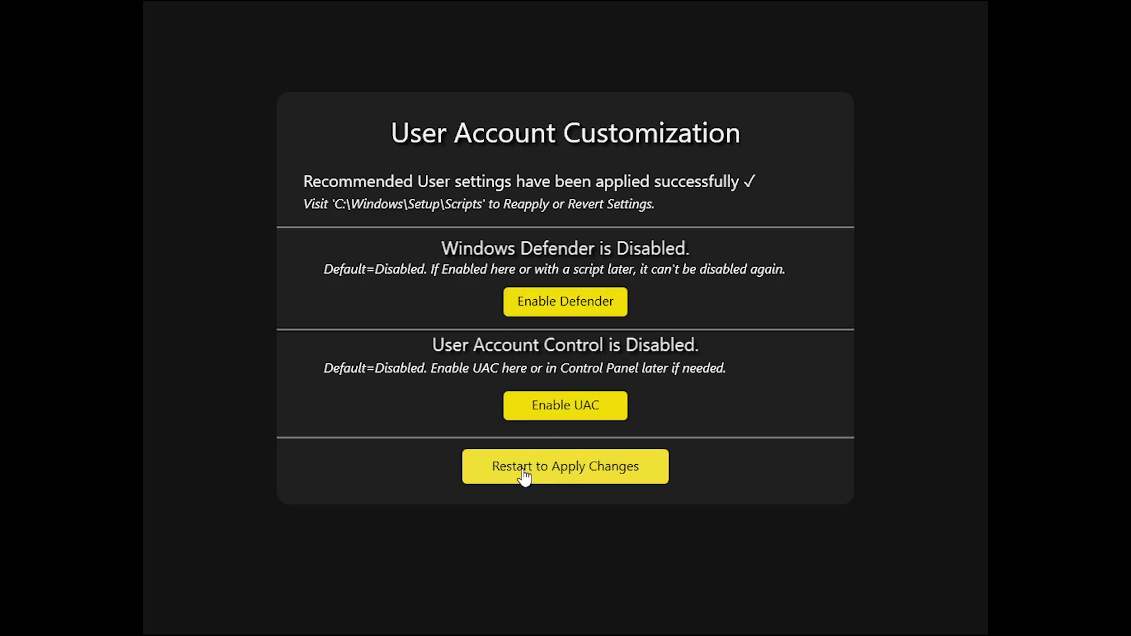
pyautogui.click(570, 476)
pyautogui.click(607, 365)
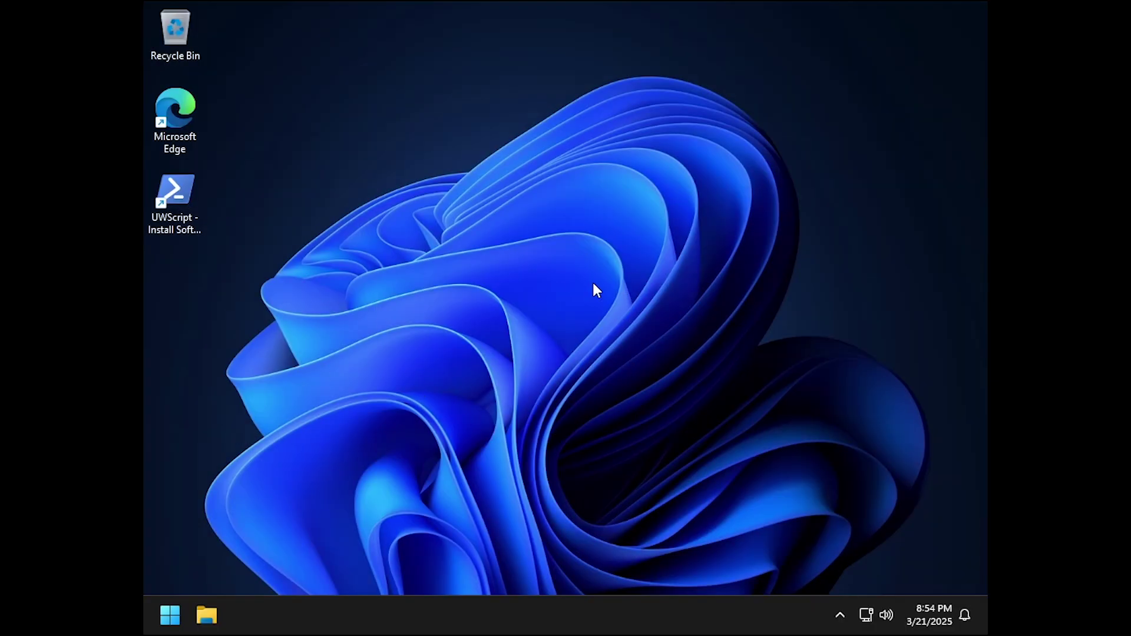
# Scroll through the Start menu's full alphabetical app list, then close it.
pyautogui.click(169, 615)
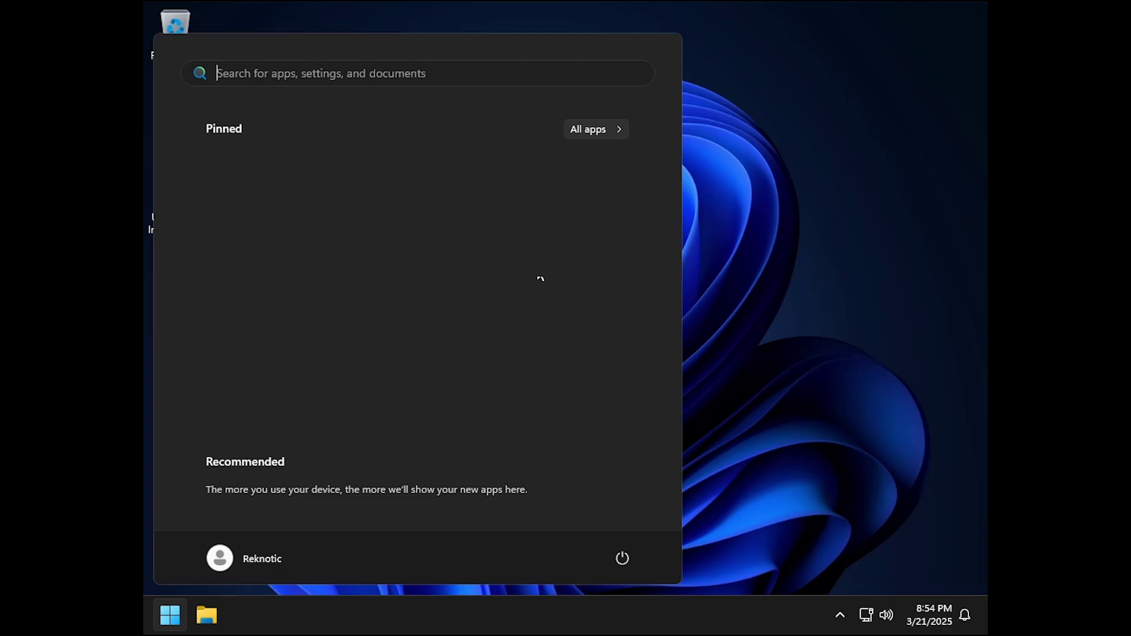
pyautogui.click(608, 130)
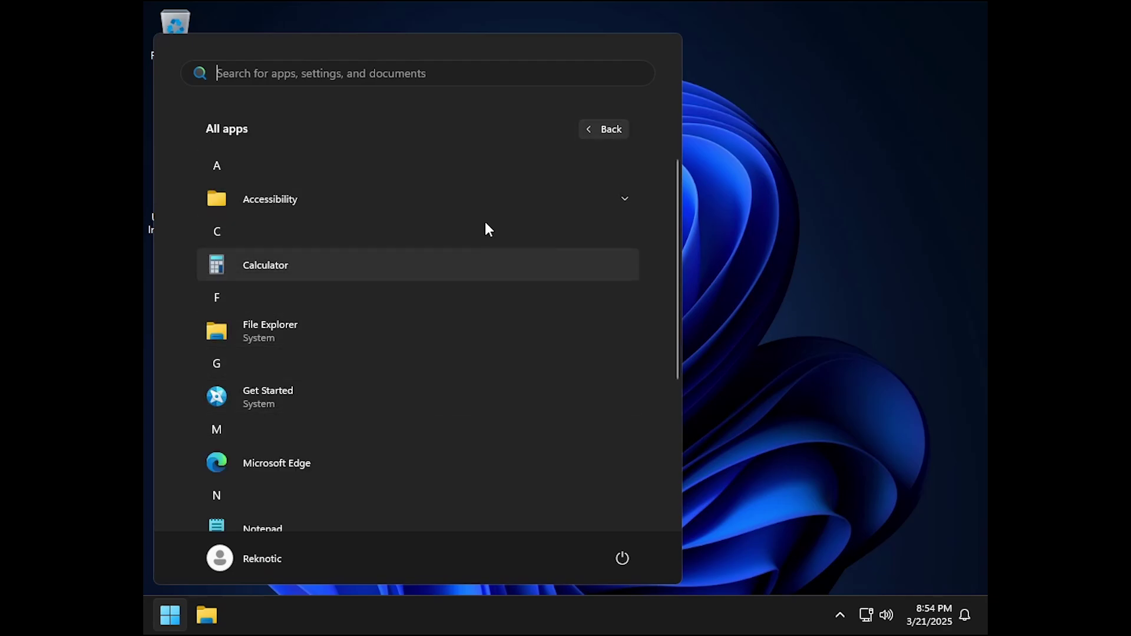
pyautogui.scroll(-3, 335, 317)
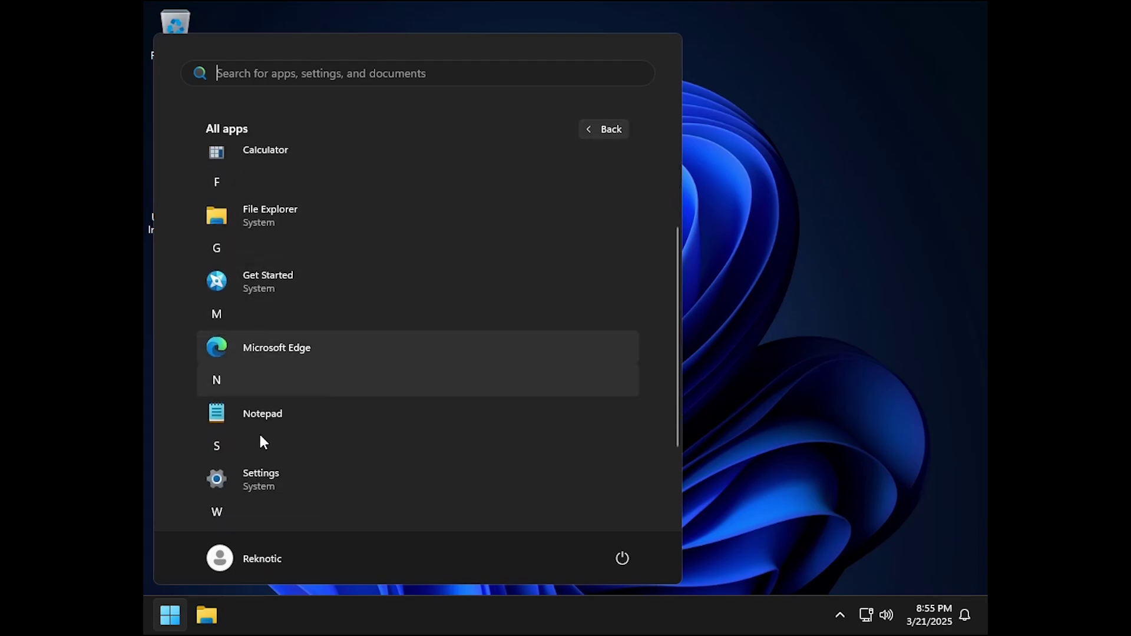
pyautogui.scroll(-1, 432, 401)
pyautogui.scroll(5, 435, 410)
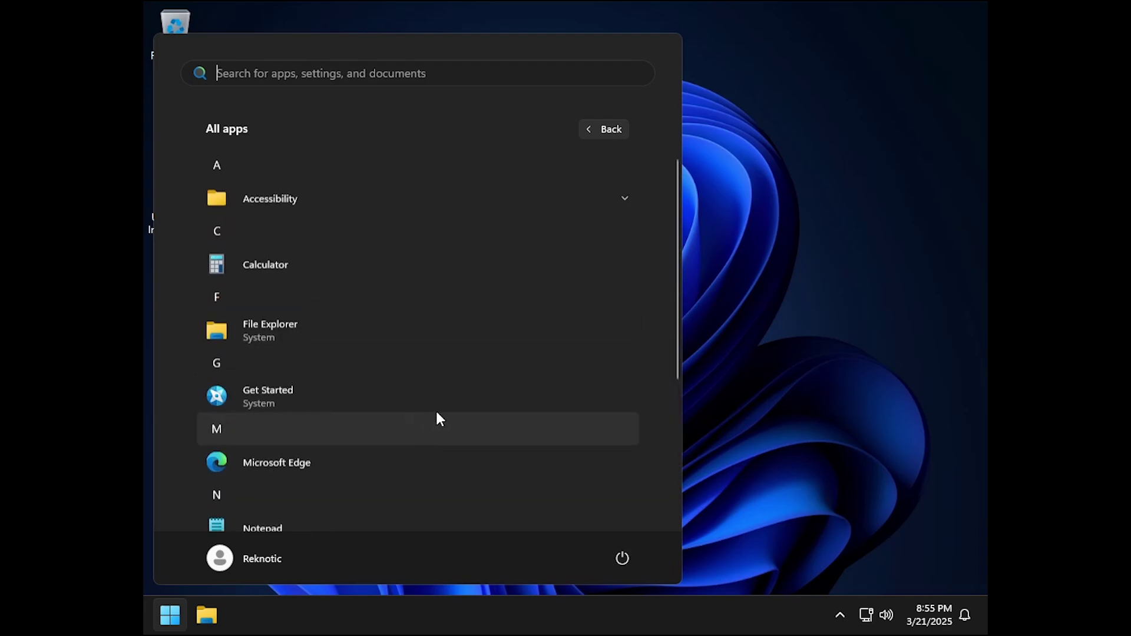
pyautogui.click(807, 277)
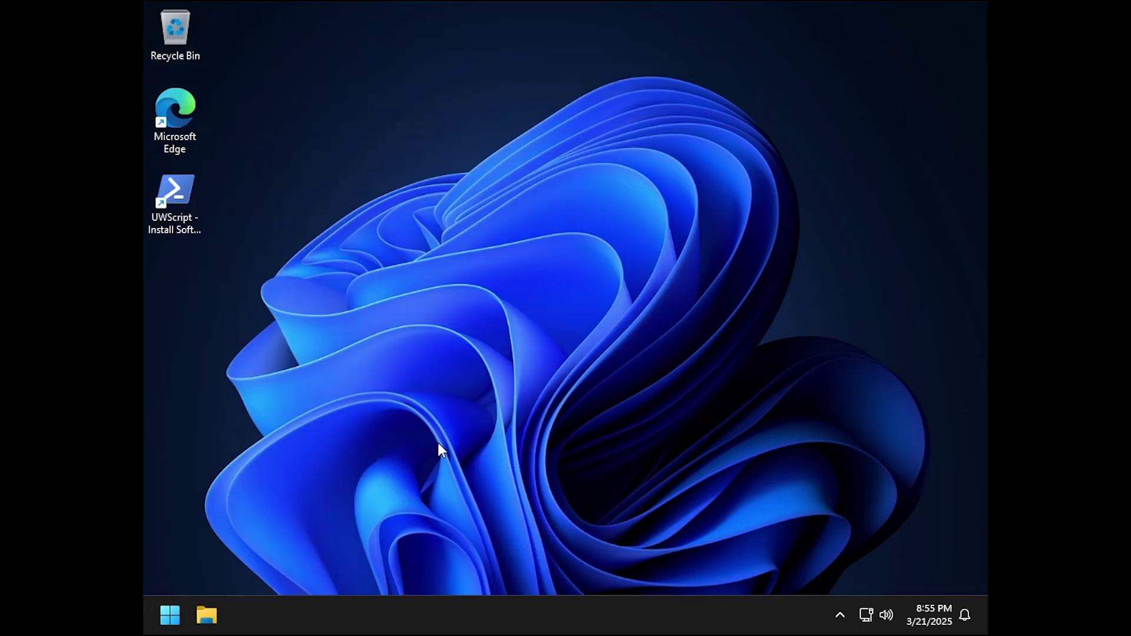
# In Settings, check Windows Security and confirm every Privacy & security General toggle is off.
pyautogui.press('super+i')
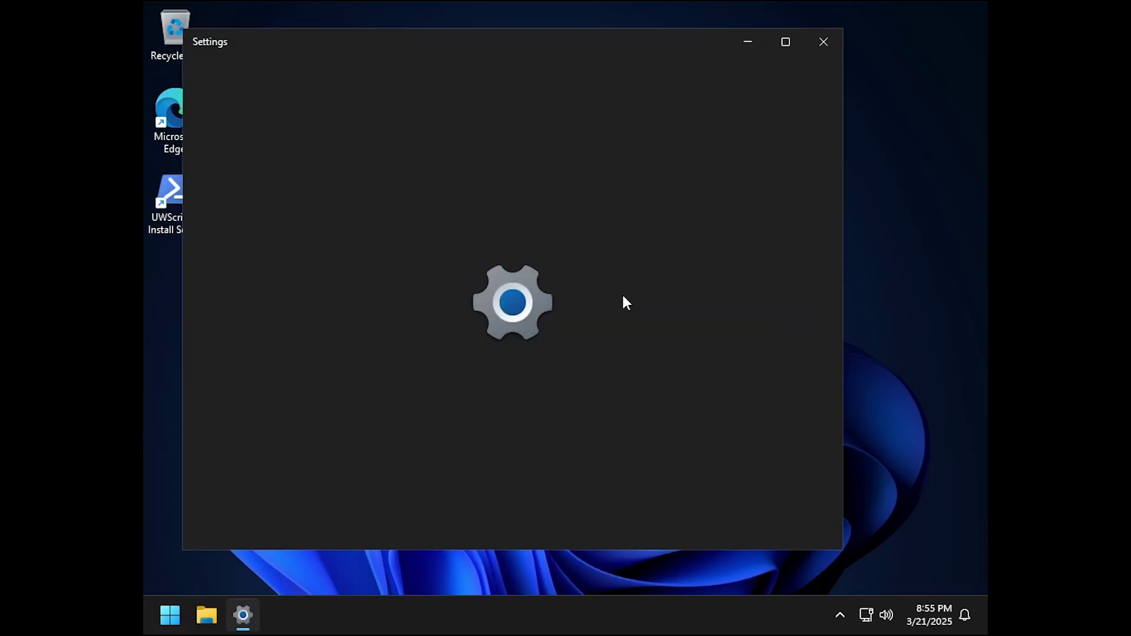
pyautogui.click(291, 535)
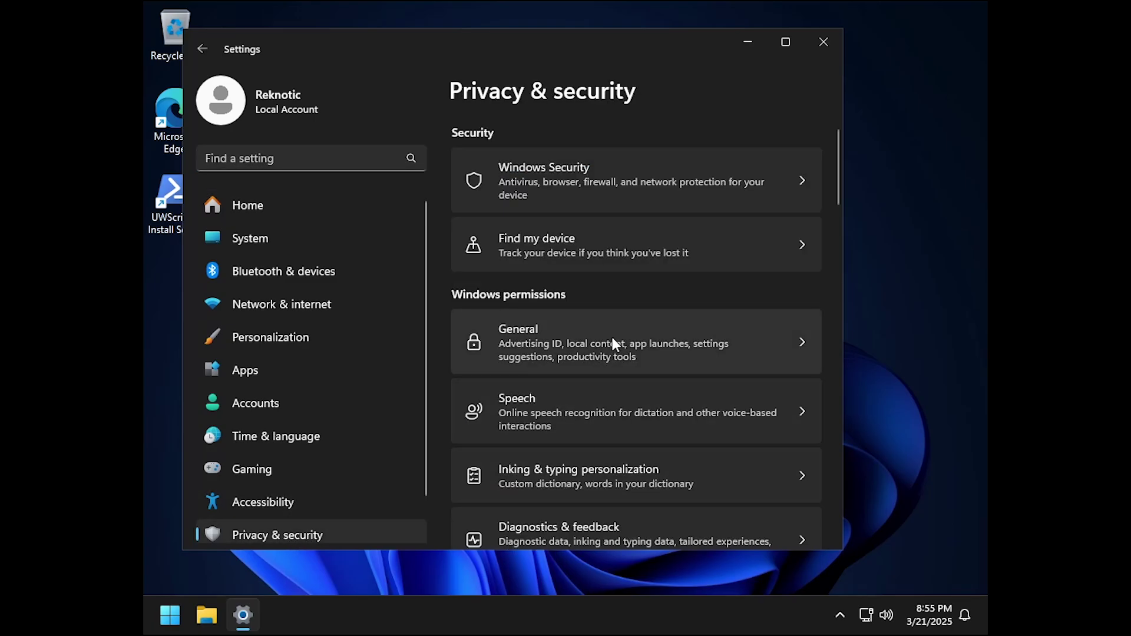
pyautogui.click(610, 179)
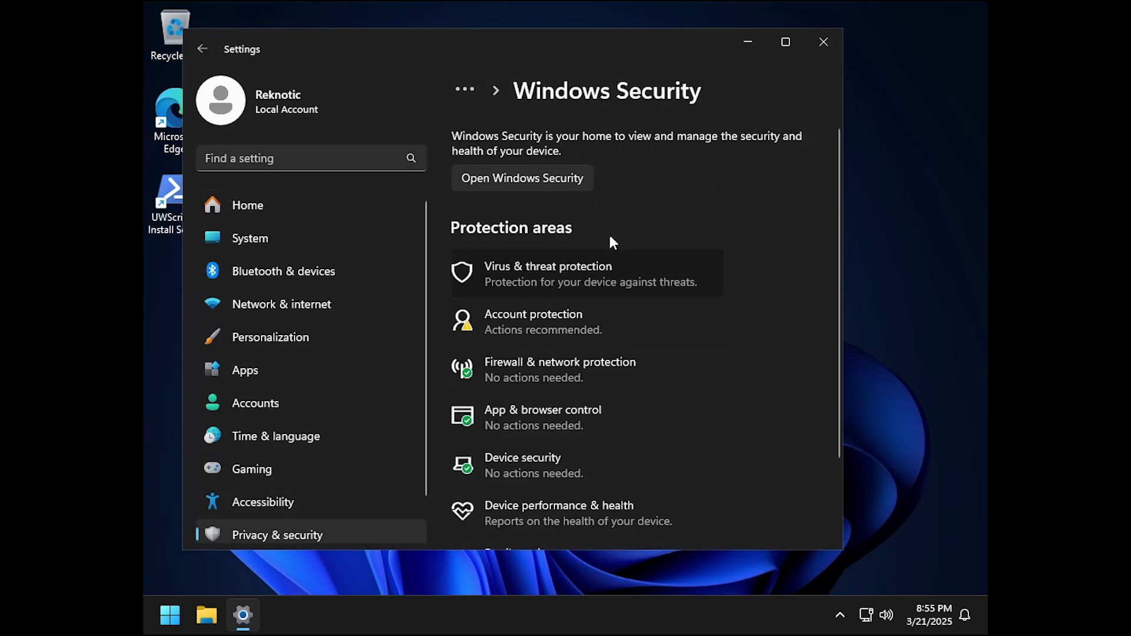
pyautogui.click(206, 45)
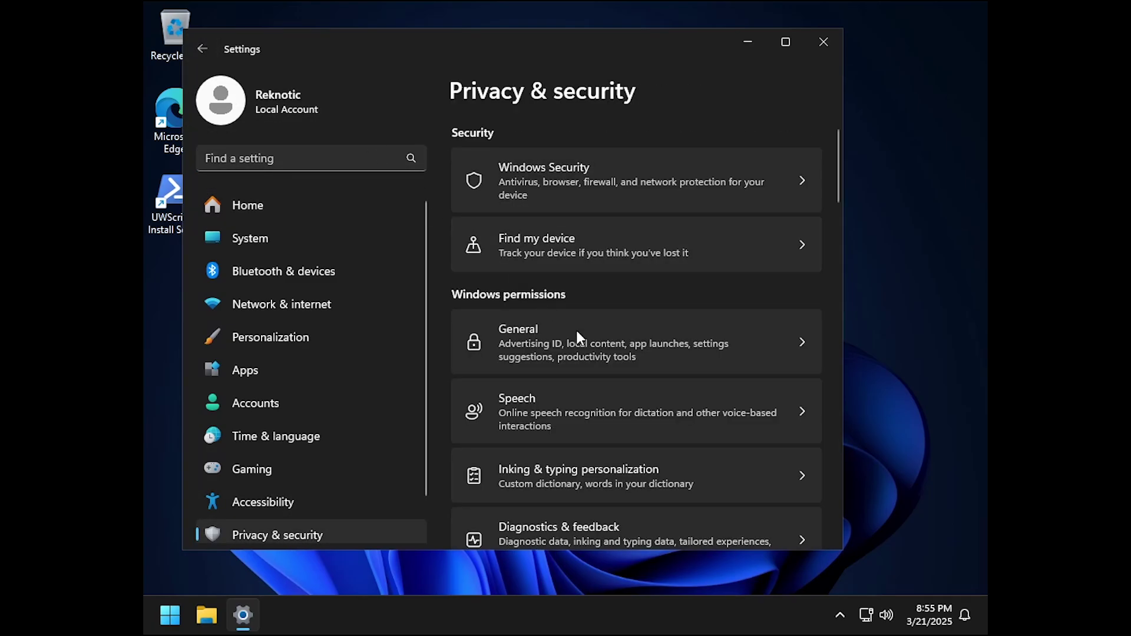
pyautogui.click(734, 341)
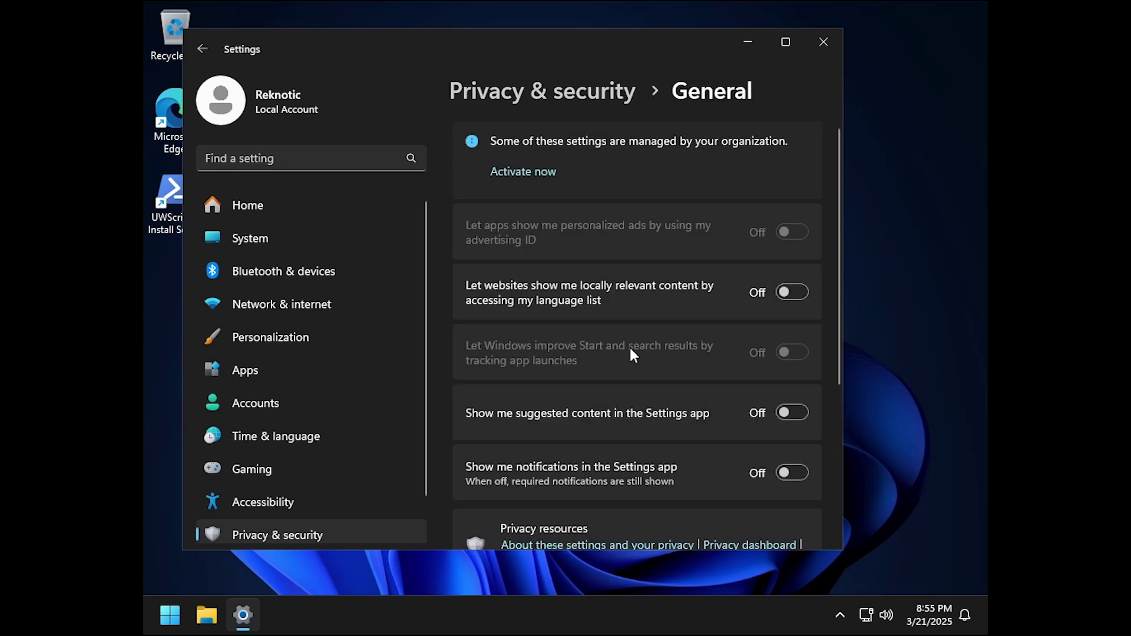
pyautogui.scroll(-5, 631, 353)
pyautogui.scroll(5, 630, 345)
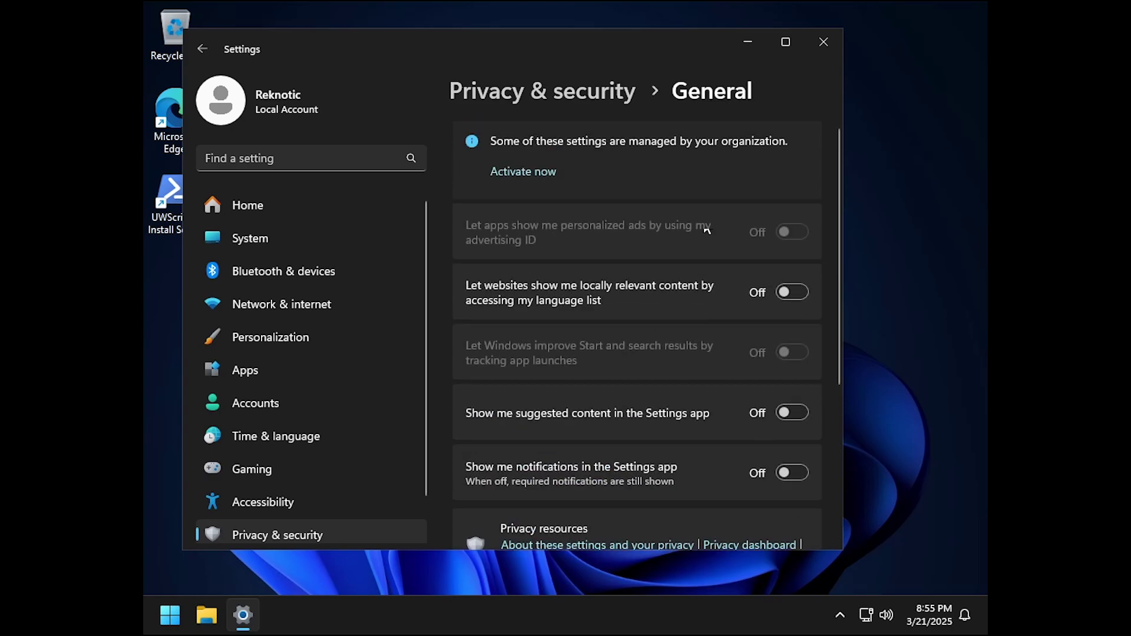
pyautogui.click(824, 42)
pyautogui.rightClick(575, 627)
pyautogui.click(621, 551)
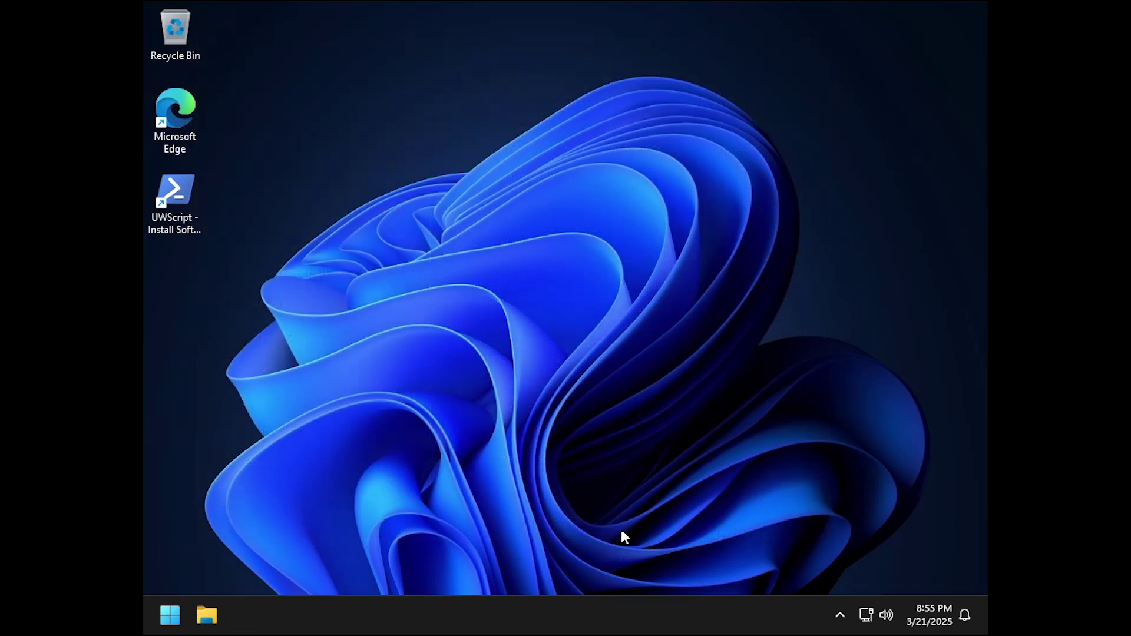
pyautogui.click(190, 149)
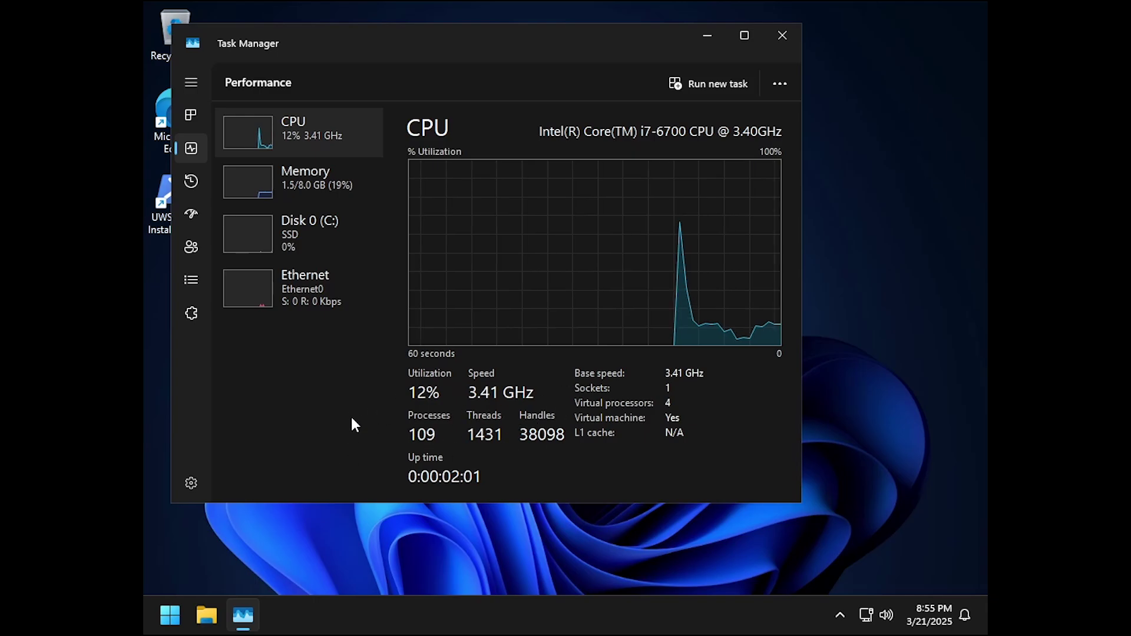
pyautogui.click(783, 35)
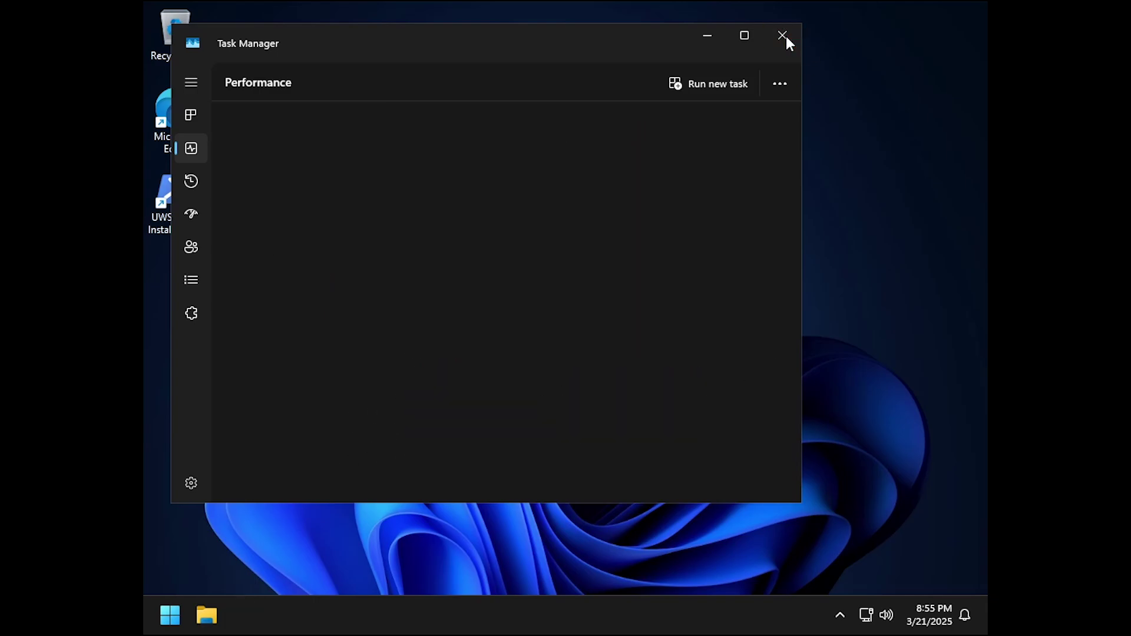
pyautogui.click(179, 208)
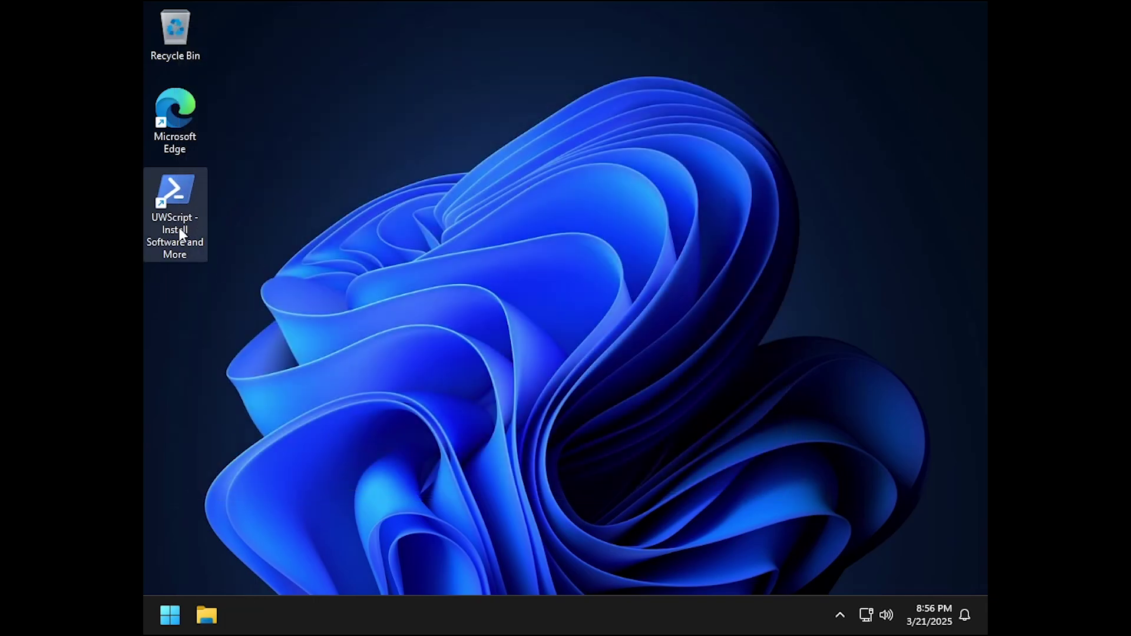
# Run UWScript as administrator and view its Remove Windows Bloatware Apps submenu under Software & Apps.
pyautogui.rightClick(188, 197)
pyautogui.click(288, 251)
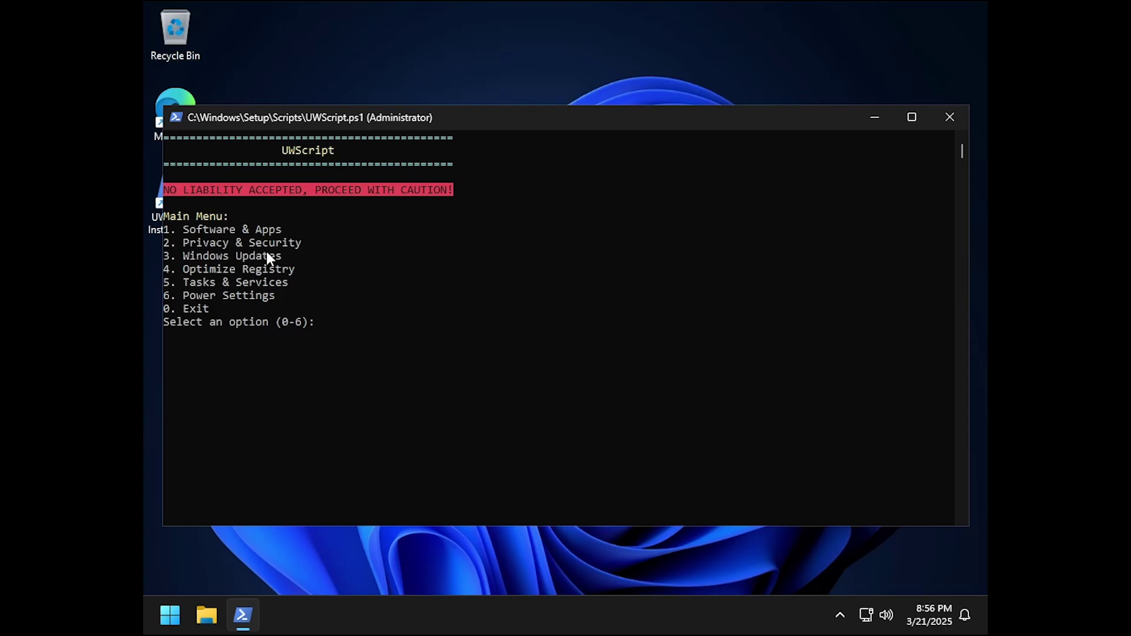
pyautogui.write('1')
pyautogui.press('Return')
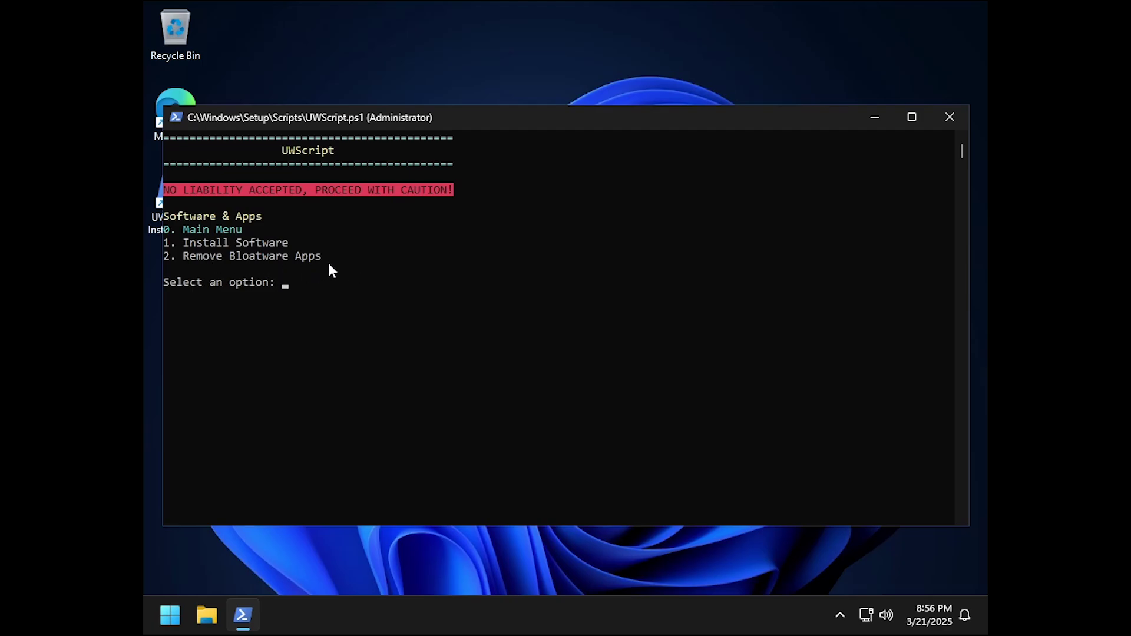
pyautogui.write('2')
pyautogui.press('Return')
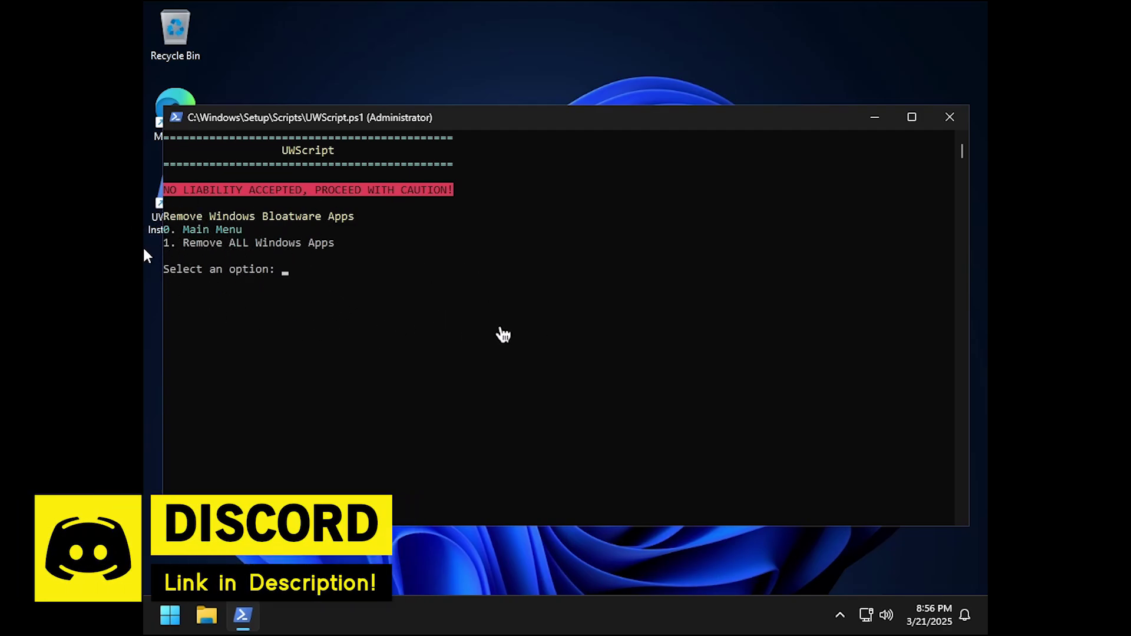
pyautogui.write('0')
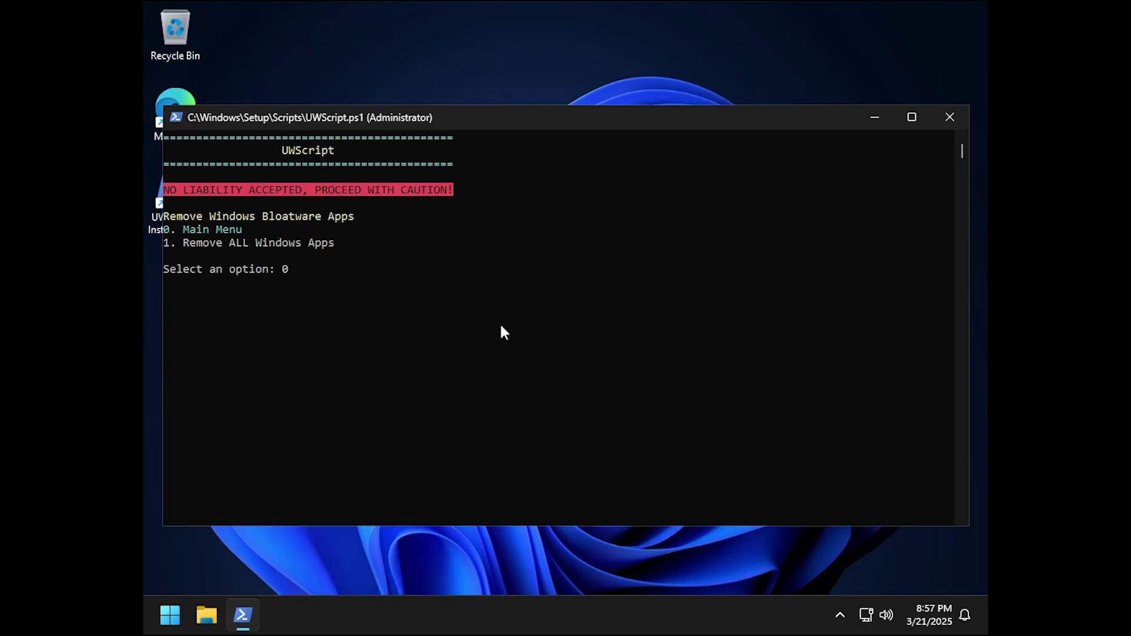
pyautogui.press('Return')
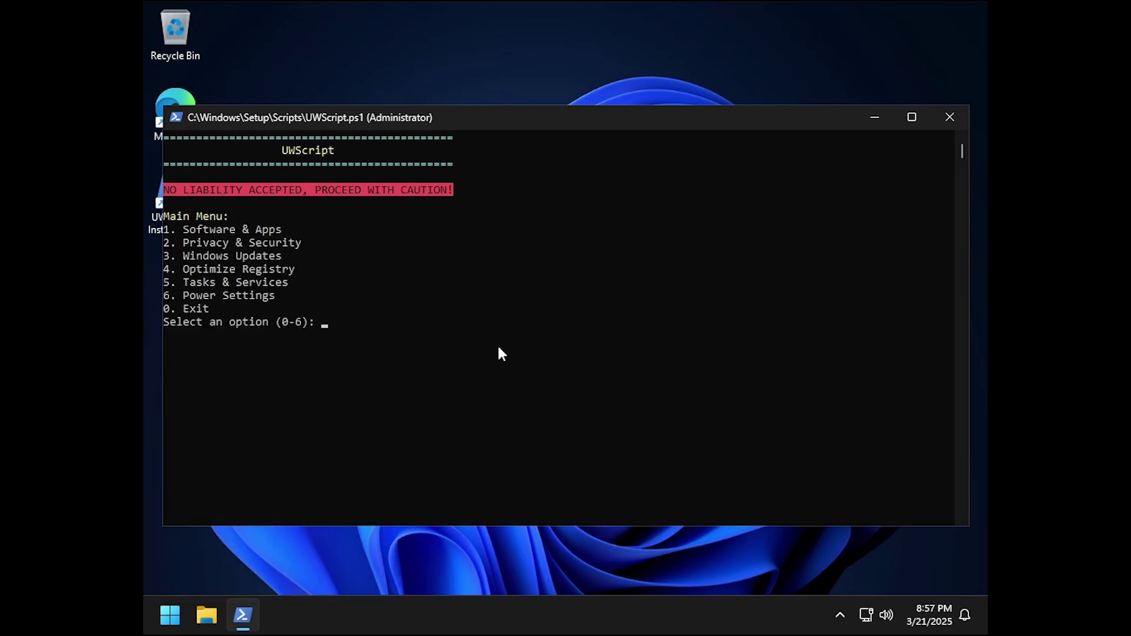
# Apply Minimal Services from the Services & Scheduled Tasks menu, close UWScript, and launch Task Manager.
pyautogui.write('5')
pyautogui.press('Return')
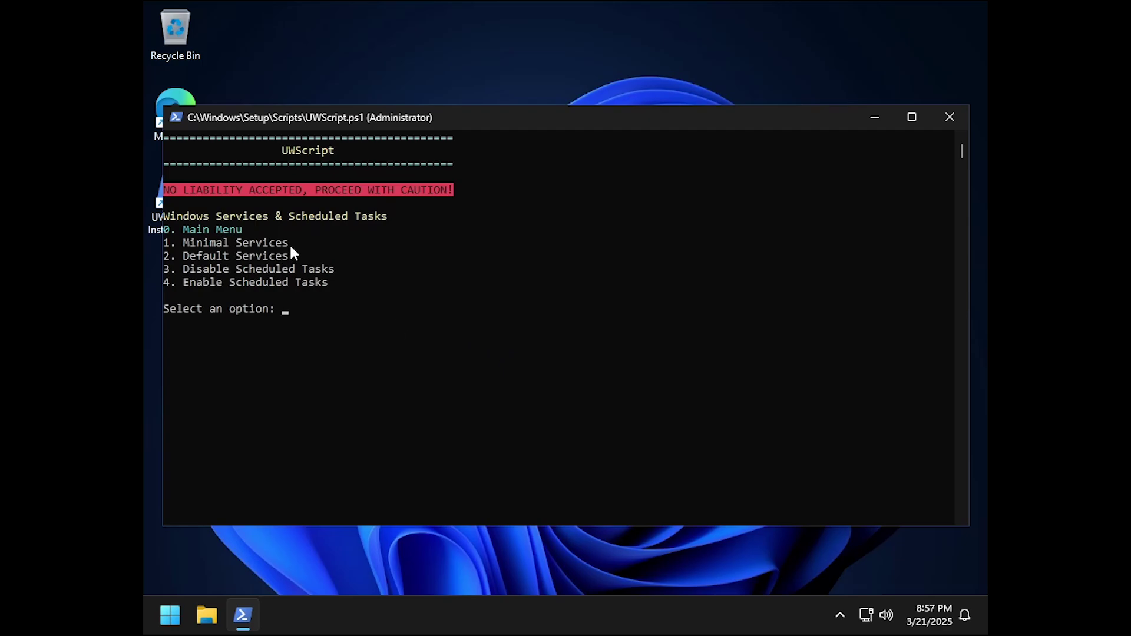
pyautogui.write('1')
pyautogui.press('Return')
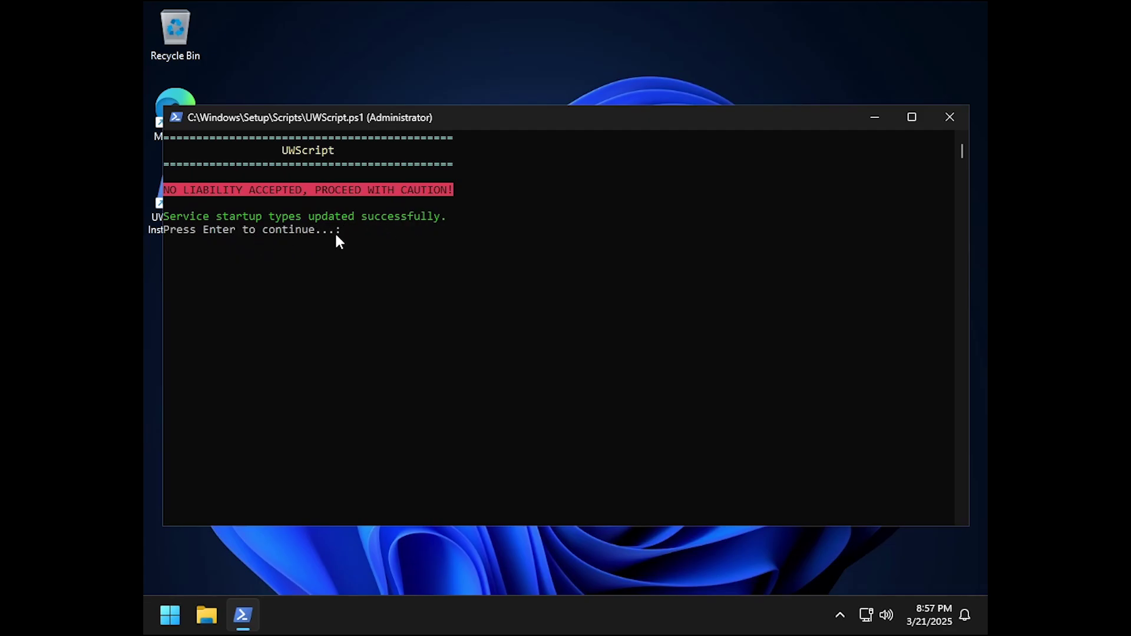
pyautogui.press('Return')
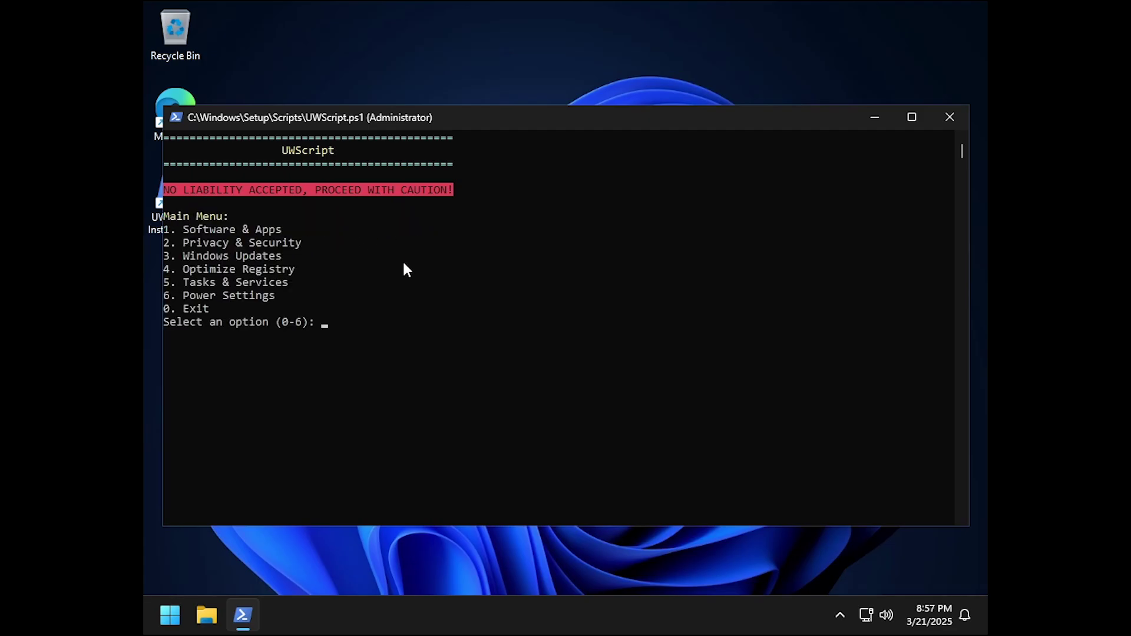
pyautogui.click(950, 118)
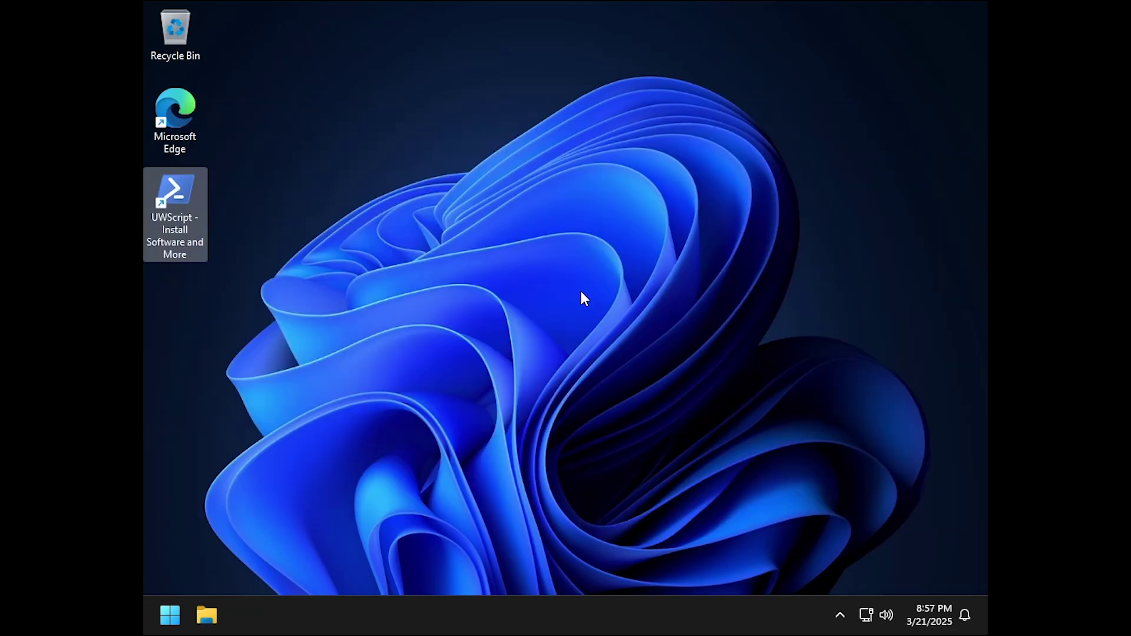
pyautogui.hotkey('ctrl', 'shift', 'Escape')
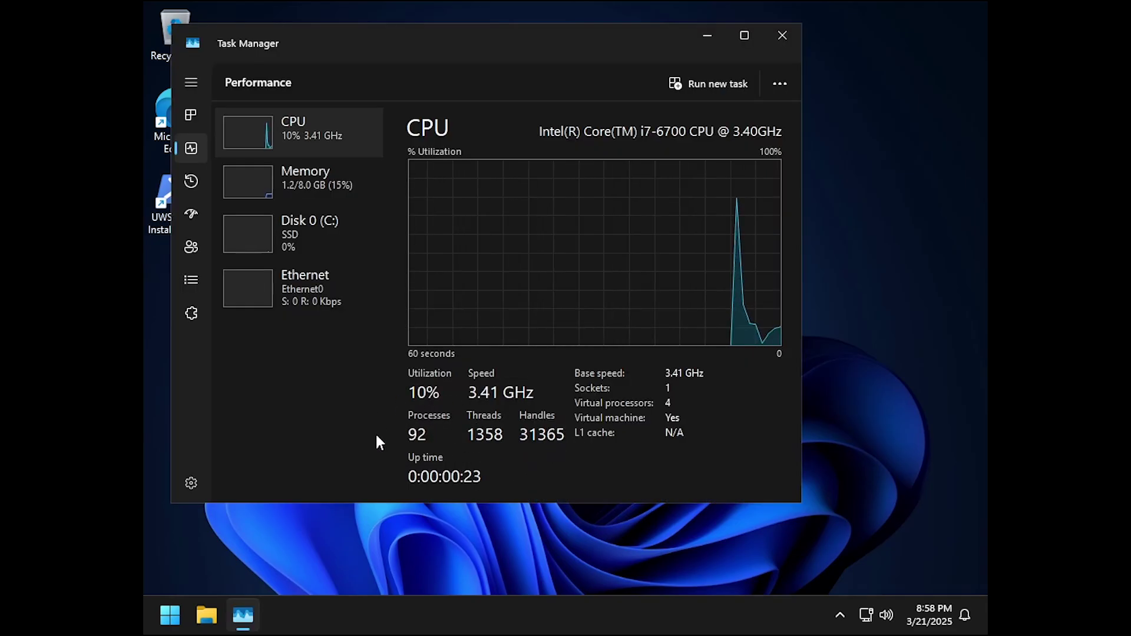
# Close Task Manager after reading its process count of 91.
pyautogui.click(784, 35)
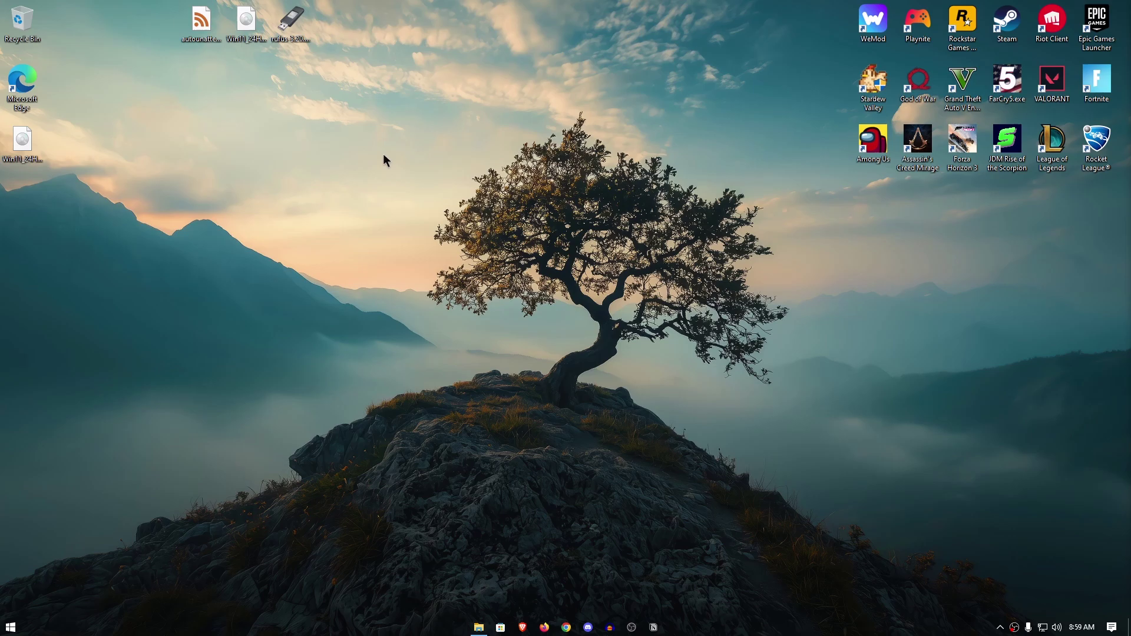
# Open the desktop's autounattend.xml in Visual Studio Code using the Open with menu.
pyautogui.rightClick(198, 27)
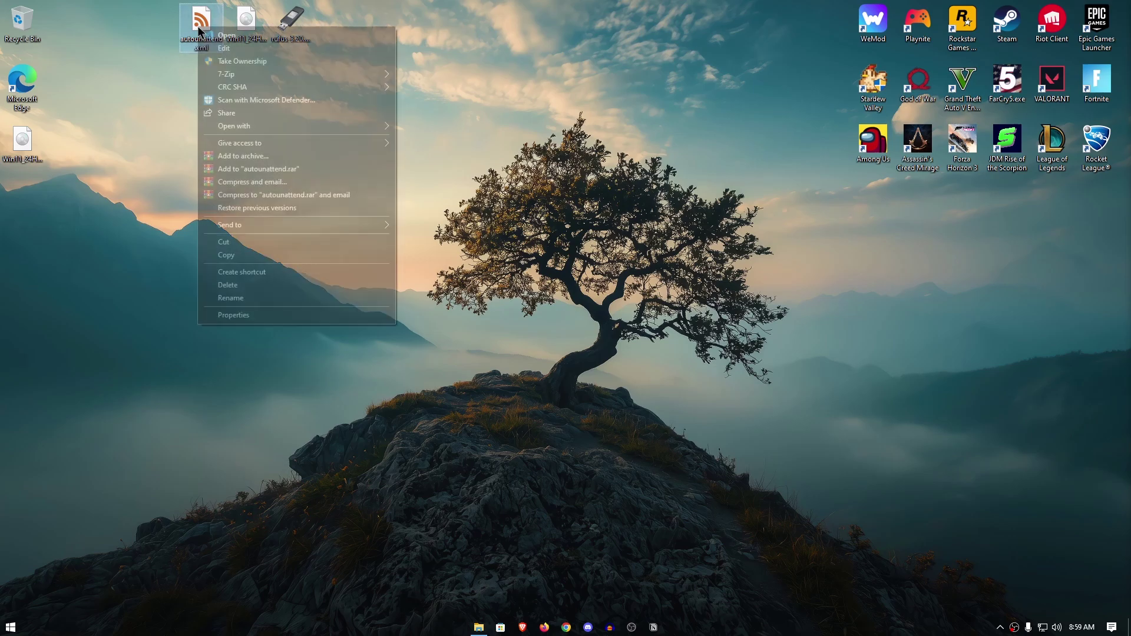
pyautogui.moveTo(259, 126)
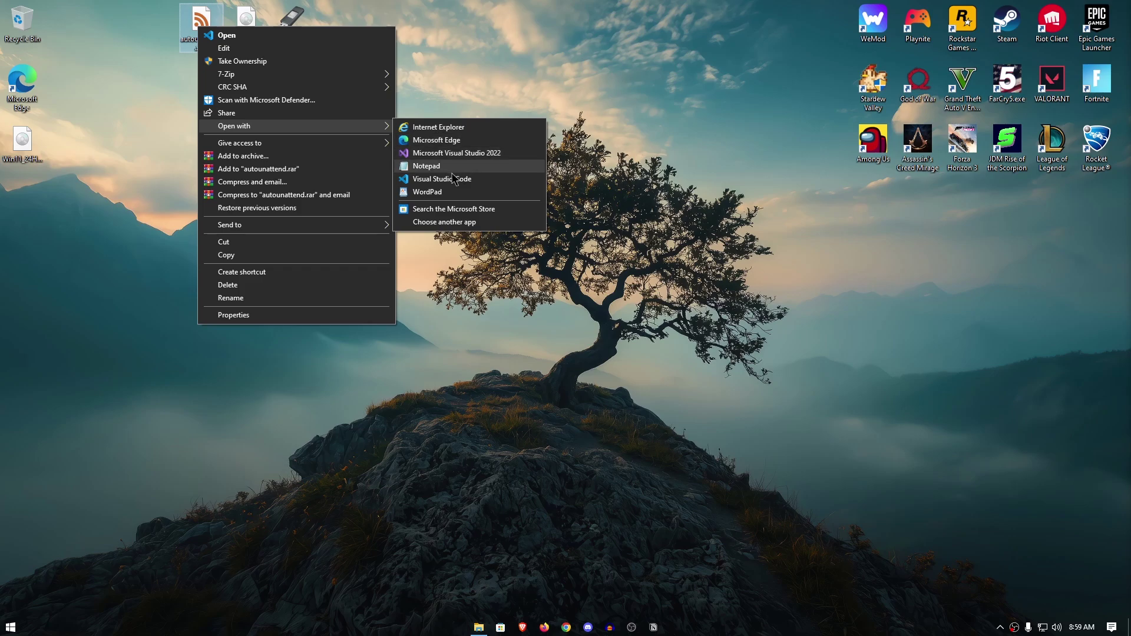
pyautogui.click(473, 180)
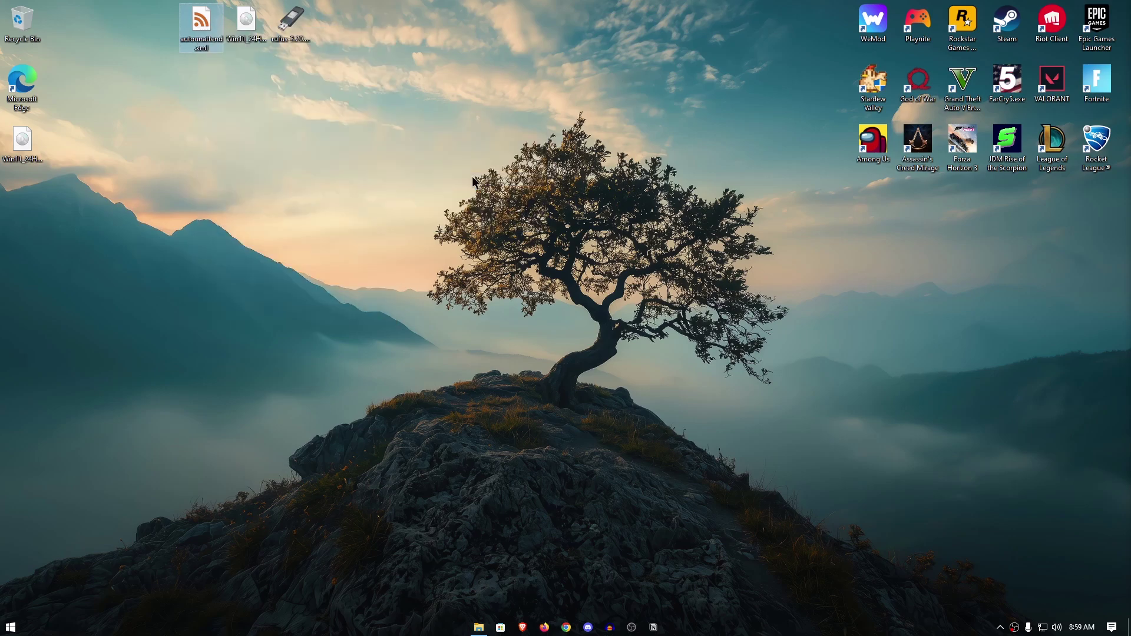
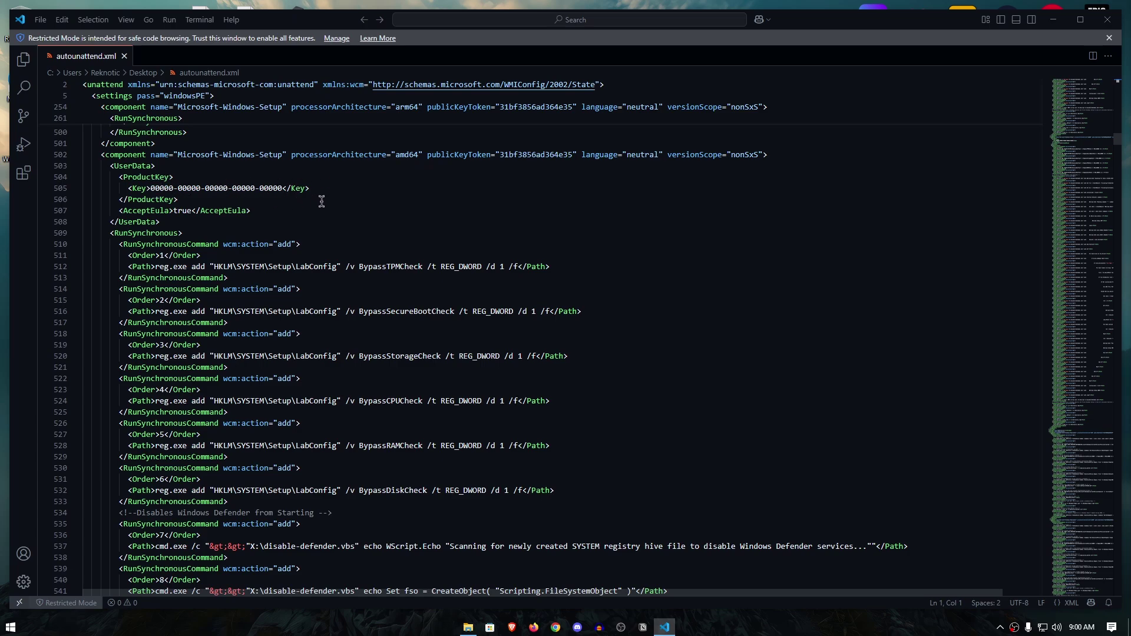
pyautogui.scroll(-1, 322, 201)
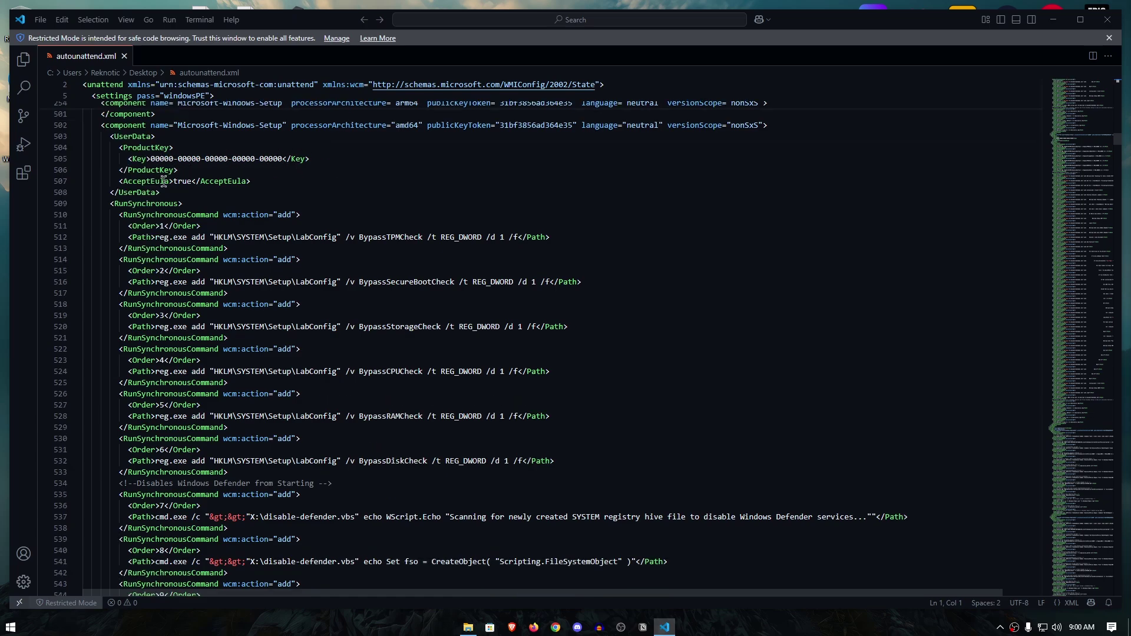
pyautogui.scroll(-2, 385, 219)
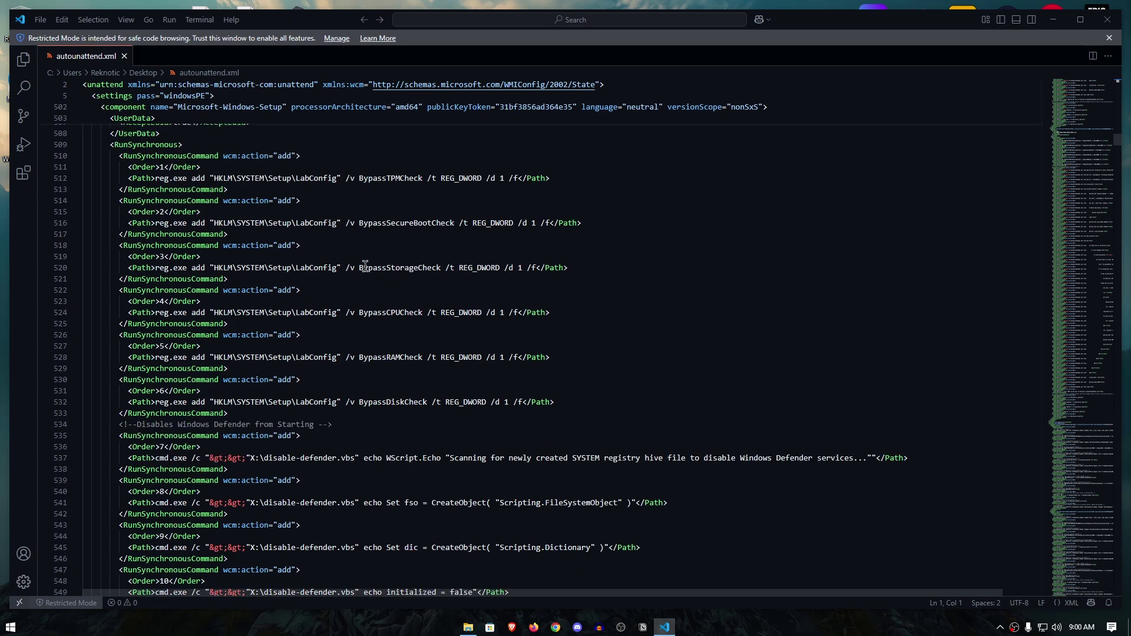
pyautogui.moveTo(360, 177); pyautogui.dragTo(424, 178)
pyautogui.doubleClick(382, 223)
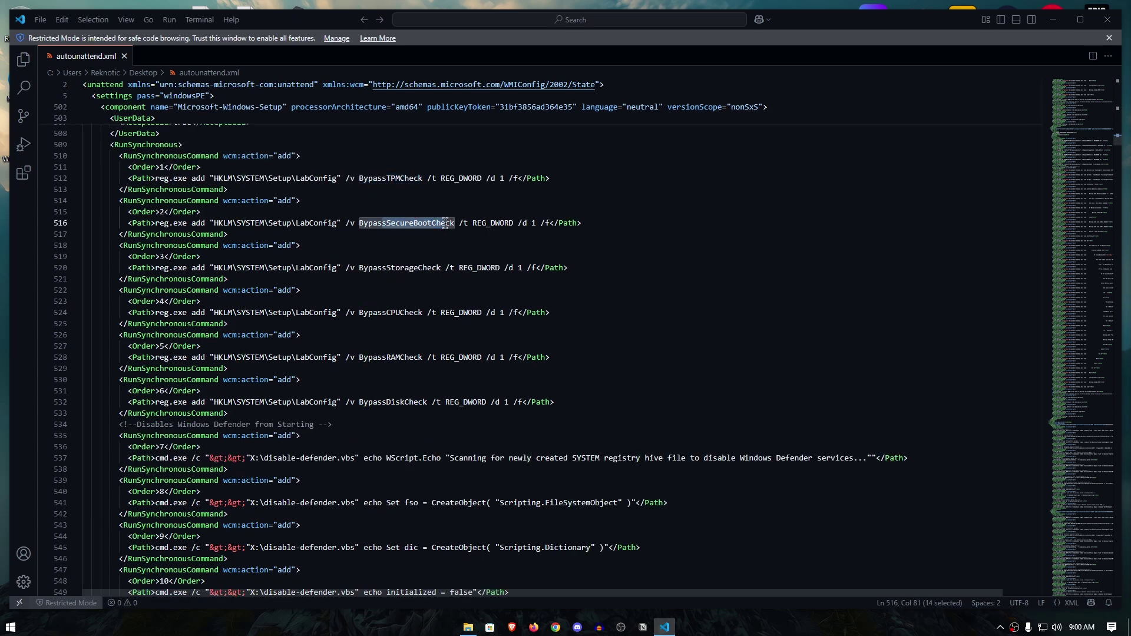
pyautogui.doubleClick(384, 268)
pyautogui.moveTo(387, 313); pyautogui.dragTo(410, 312)
pyautogui.doubleClick(412, 314)
pyautogui.click(393, 379)
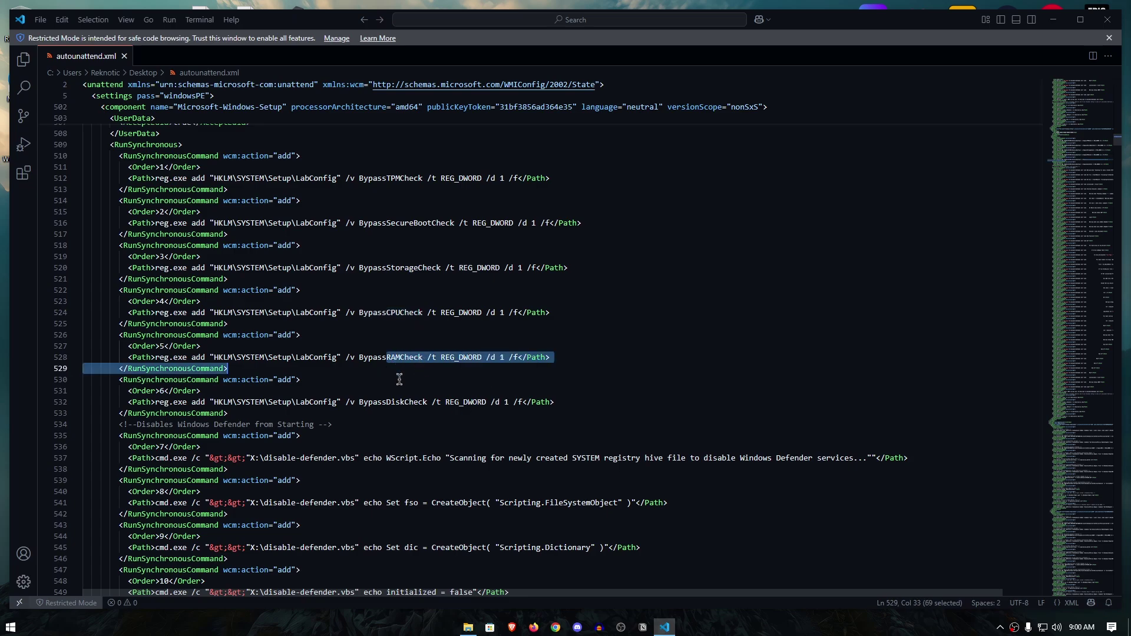
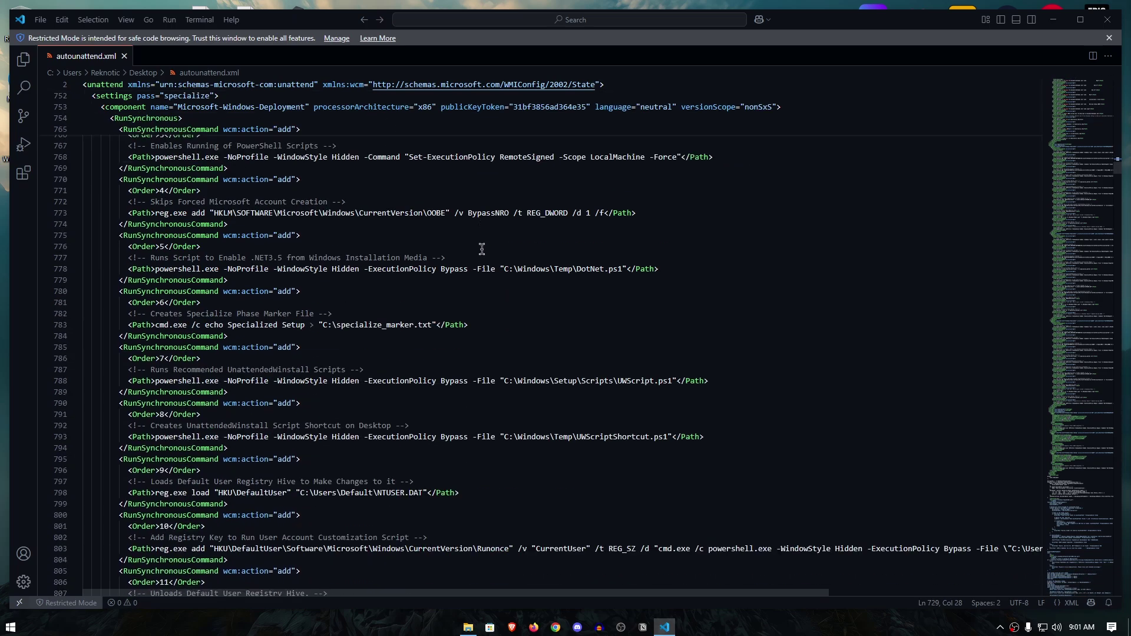
# Review the script around line 906, briefly highlighting the -WindowStyle Hidden option.
pyautogui.scroll(-20, 485, 249)
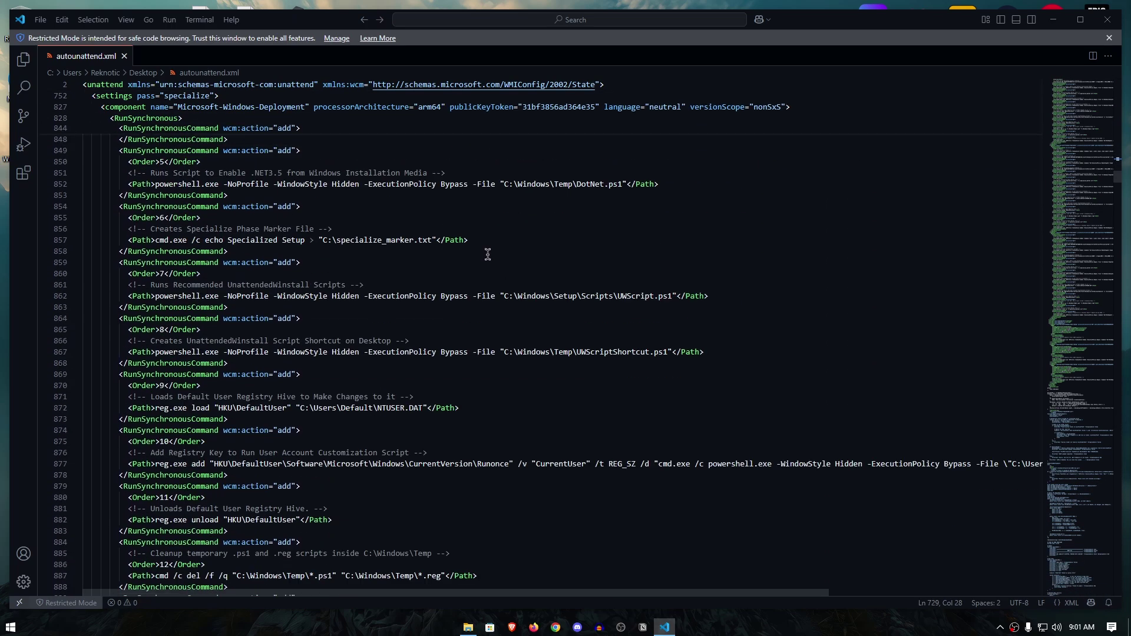
pyautogui.scroll(8, 488, 252)
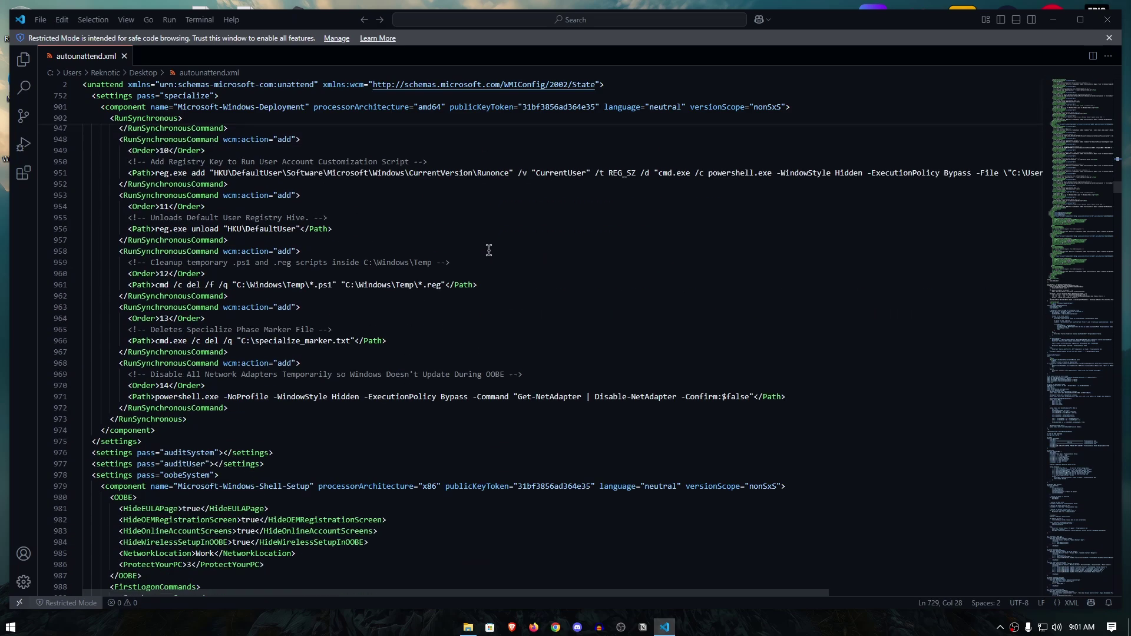
pyautogui.scroll(-9, 489, 253)
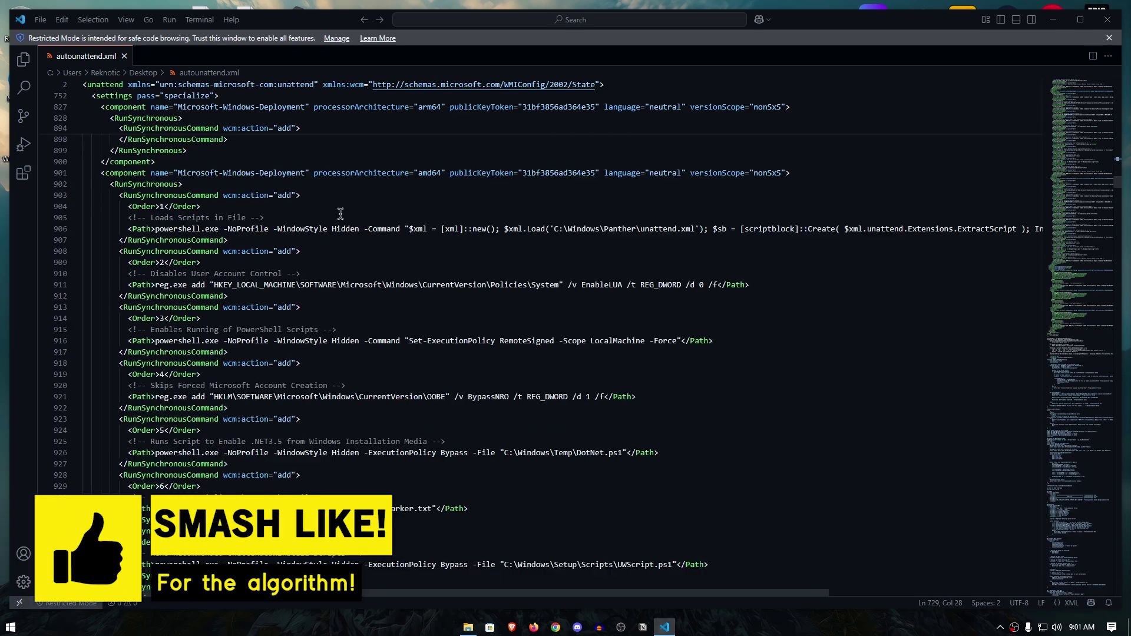
pyautogui.moveTo(274, 230); pyautogui.dragTo(359, 230)
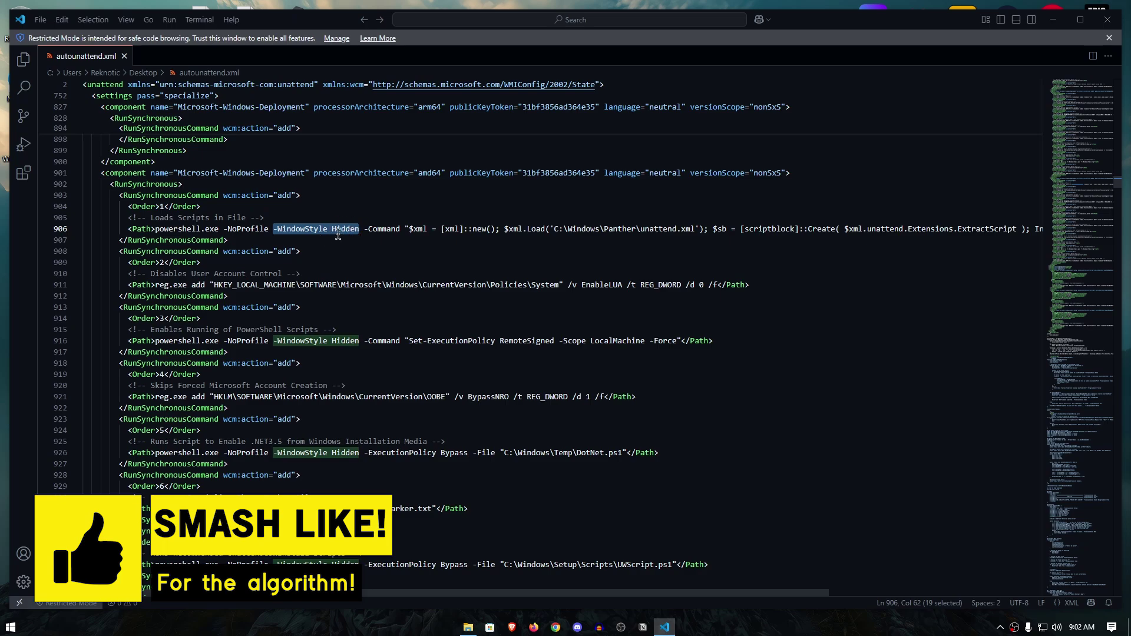
pyautogui.click(336, 206)
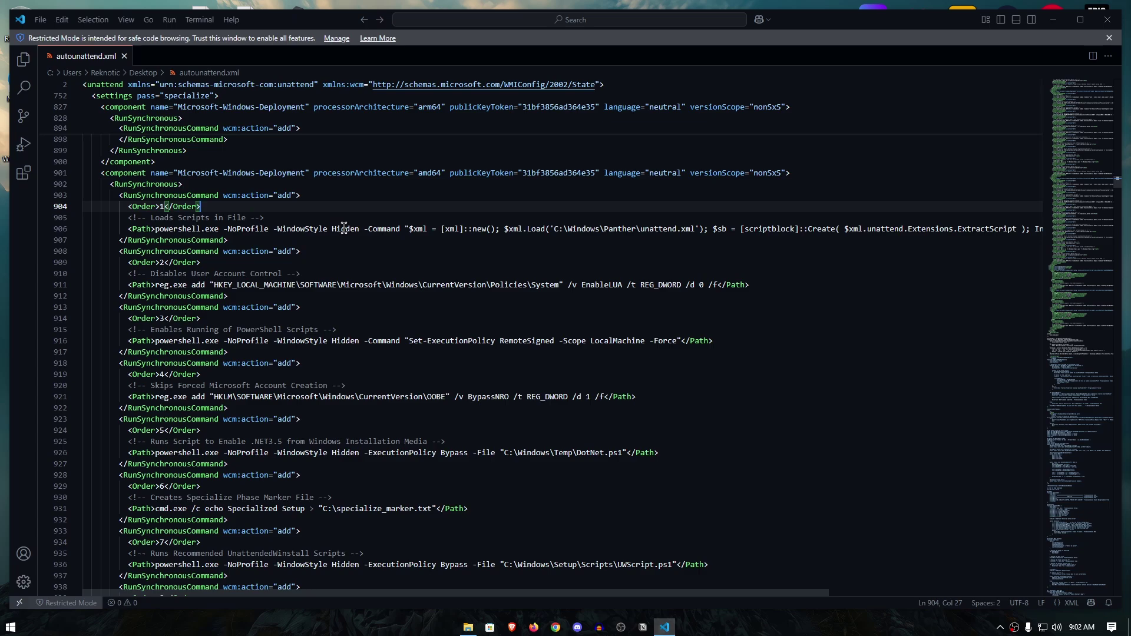
pyautogui.scroll(-3, 218, 236)
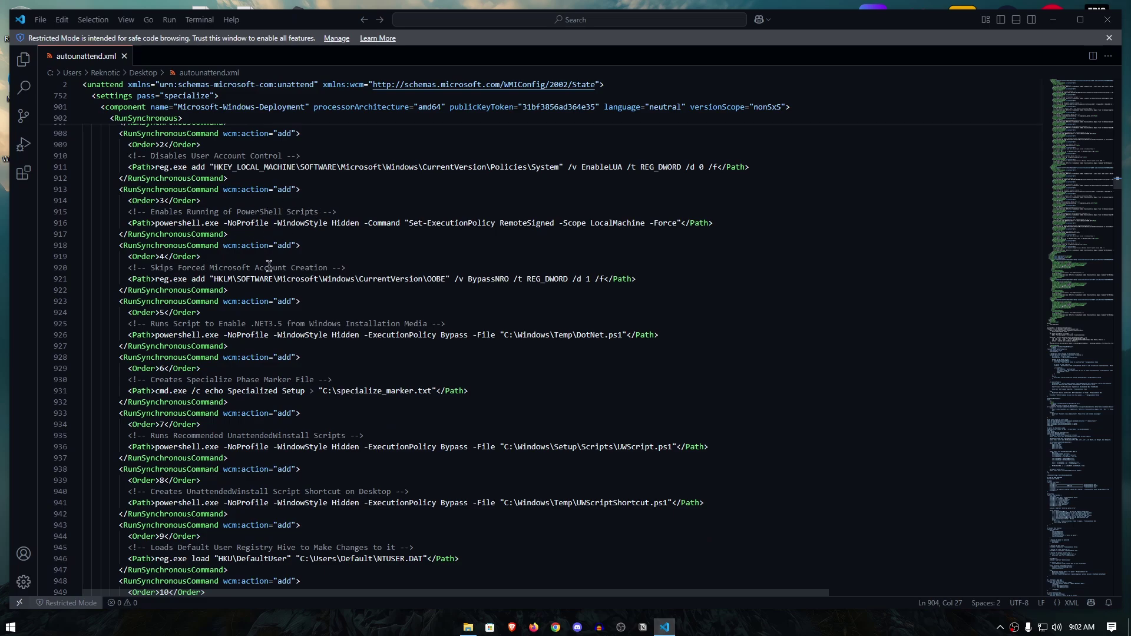
pyautogui.scroll(-1, 320, 268)
pyautogui.scroll(-1, 320, 268)
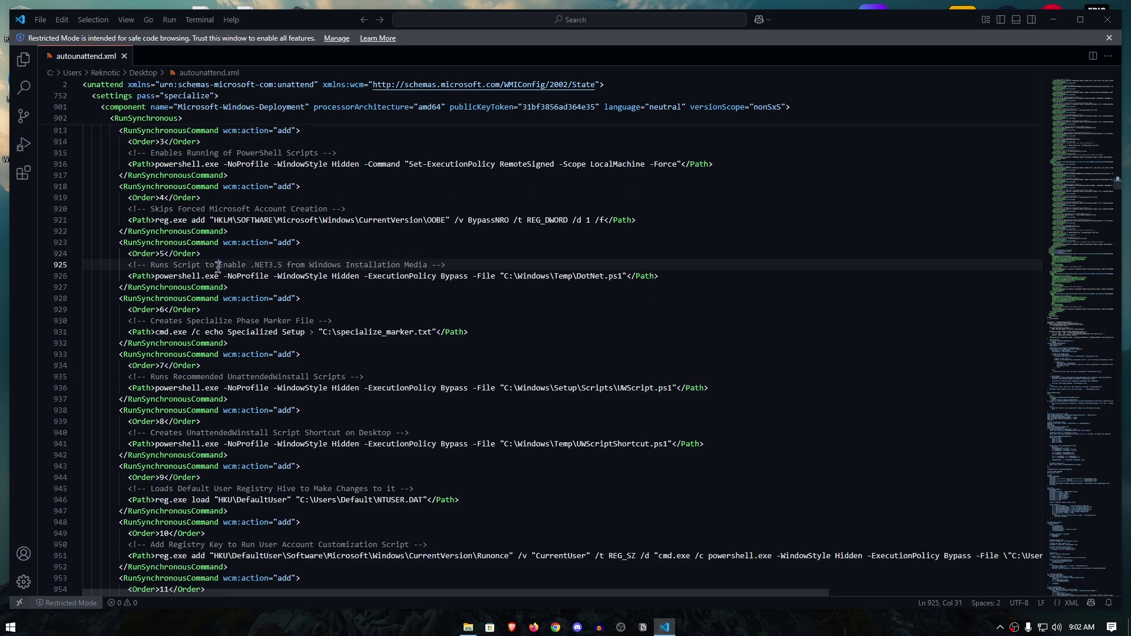
pyautogui.moveTo(219, 264); pyautogui.dragTo(286, 265)
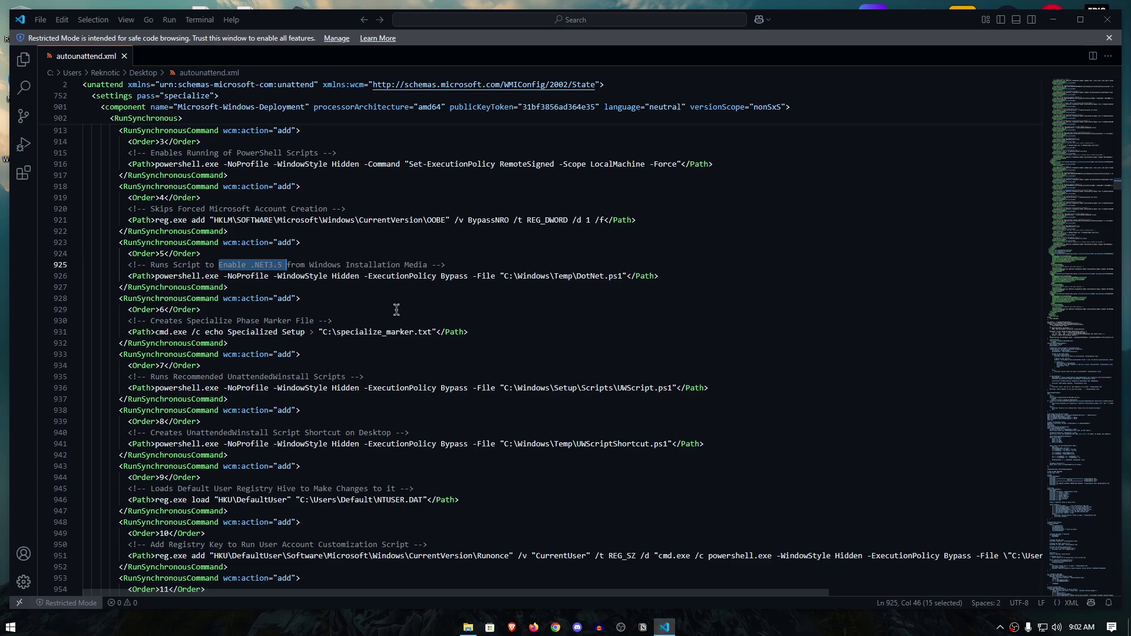
# Scroll down to line 969 and briefly highlight the words 'During OOBE'.
pyautogui.scroll(-2, 396, 309)
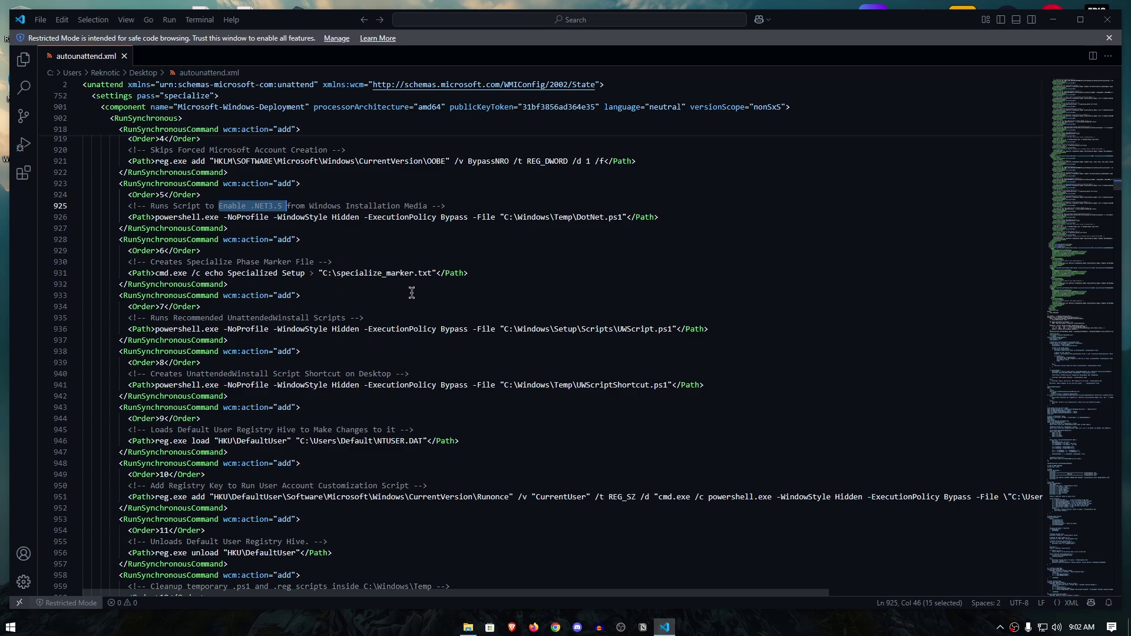
pyautogui.scroll(-2, 392, 286)
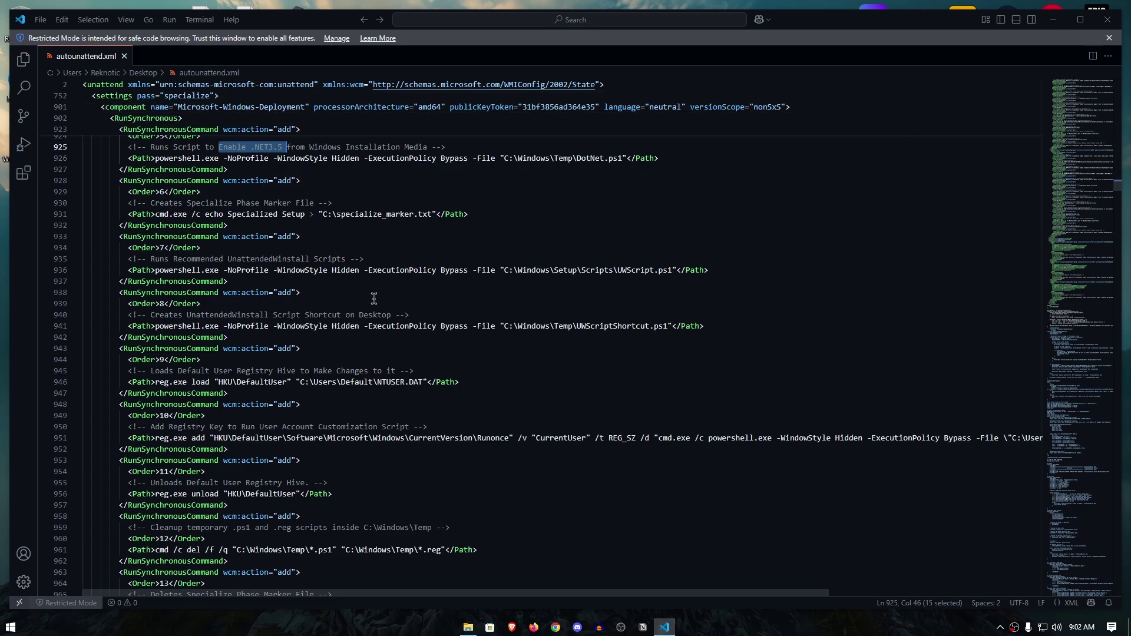
pyautogui.scroll(-2, 375, 308)
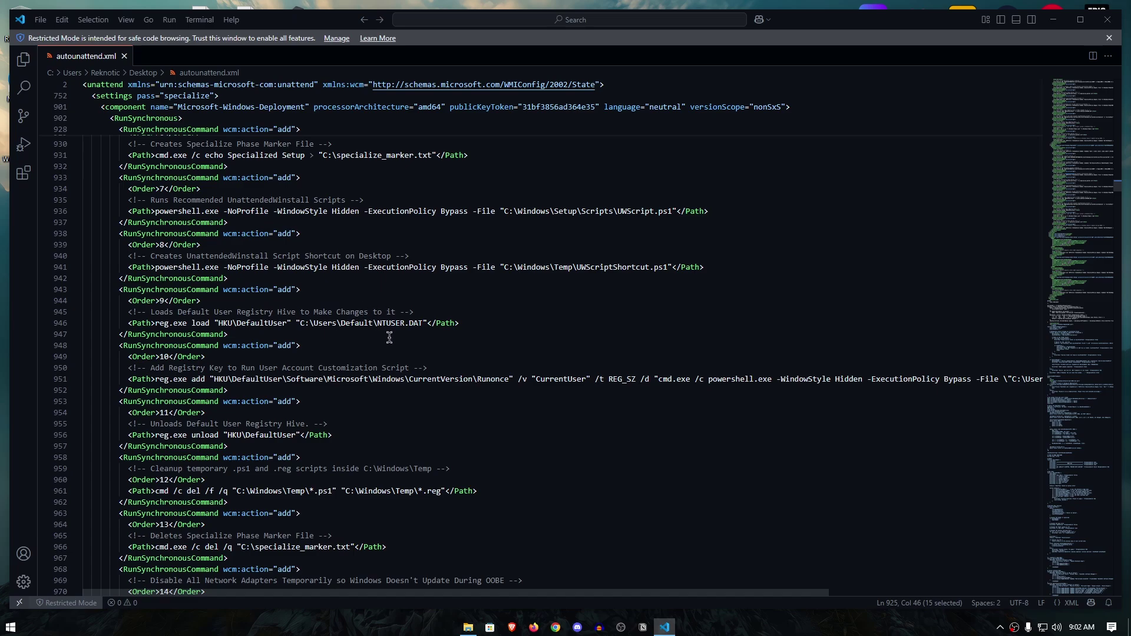
pyautogui.scroll(-2, 440, 353)
pyautogui.scroll(-3, 397, 319)
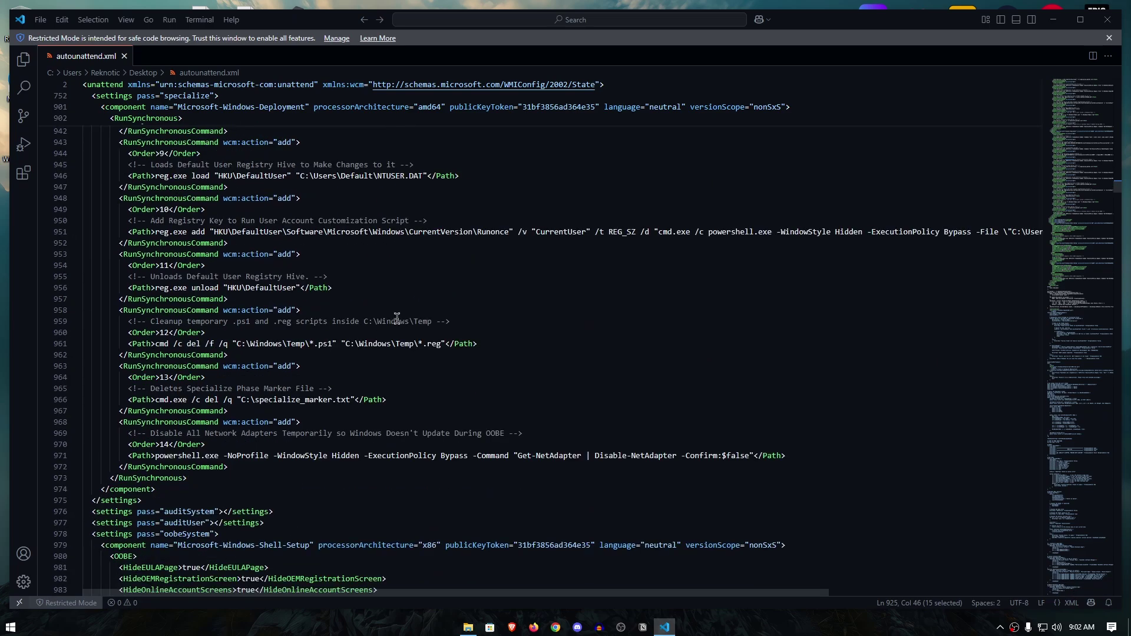
pyautogui.scroll(-3, 397, 318)
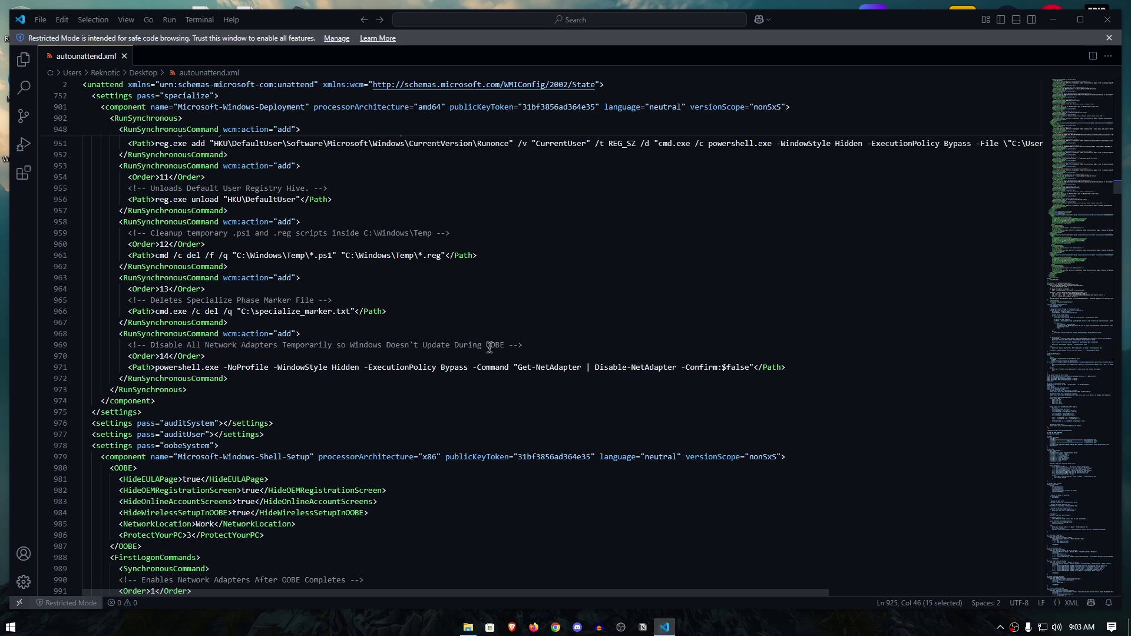
pyautogui.moveTo(455, 346); pyautogui.dragTo(511, 345)
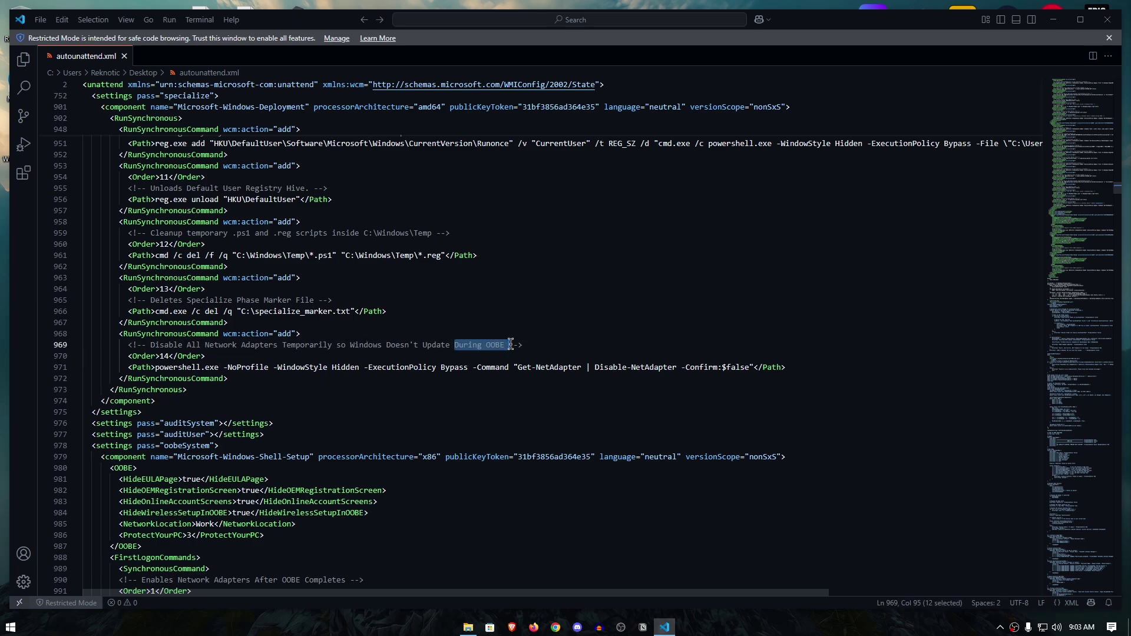
pyautogui.click(543, 344)
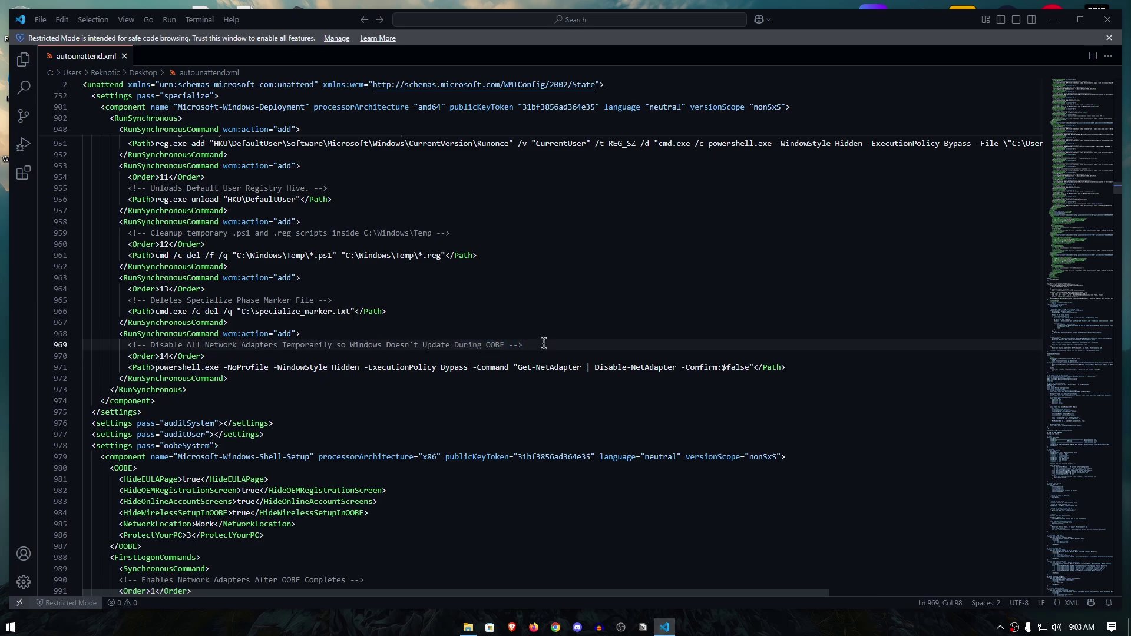
# Inspect the Show-Header output lines 1169 to 1174 by briefly selecting them.
pyautogui.scroll(-5, 296, 372)
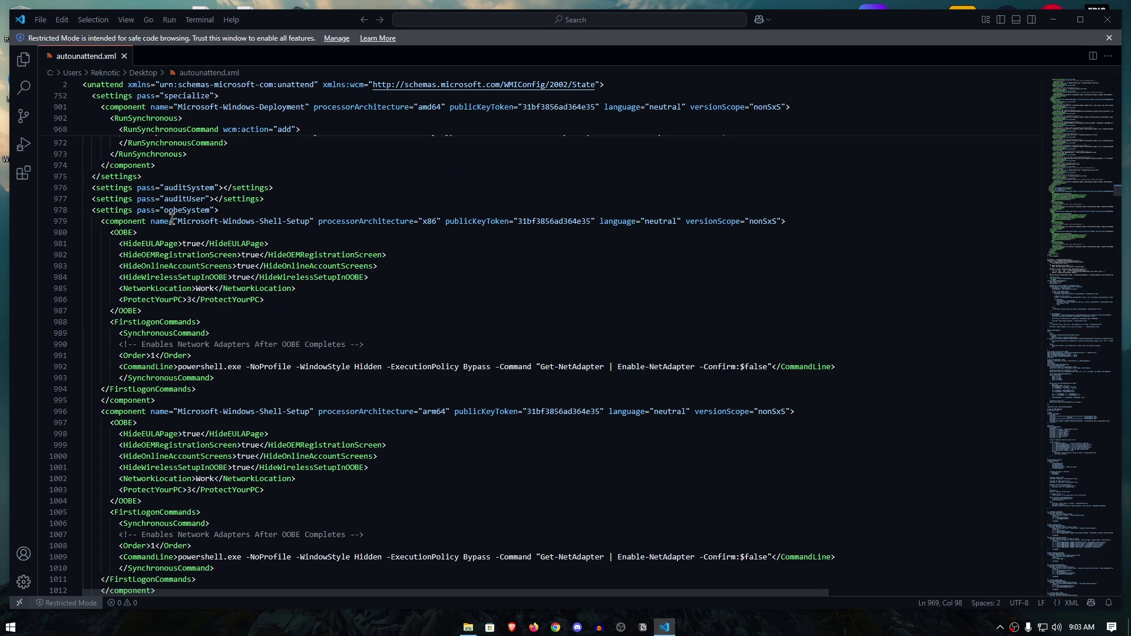
pyautogui.scroll(-20, 338, 285)
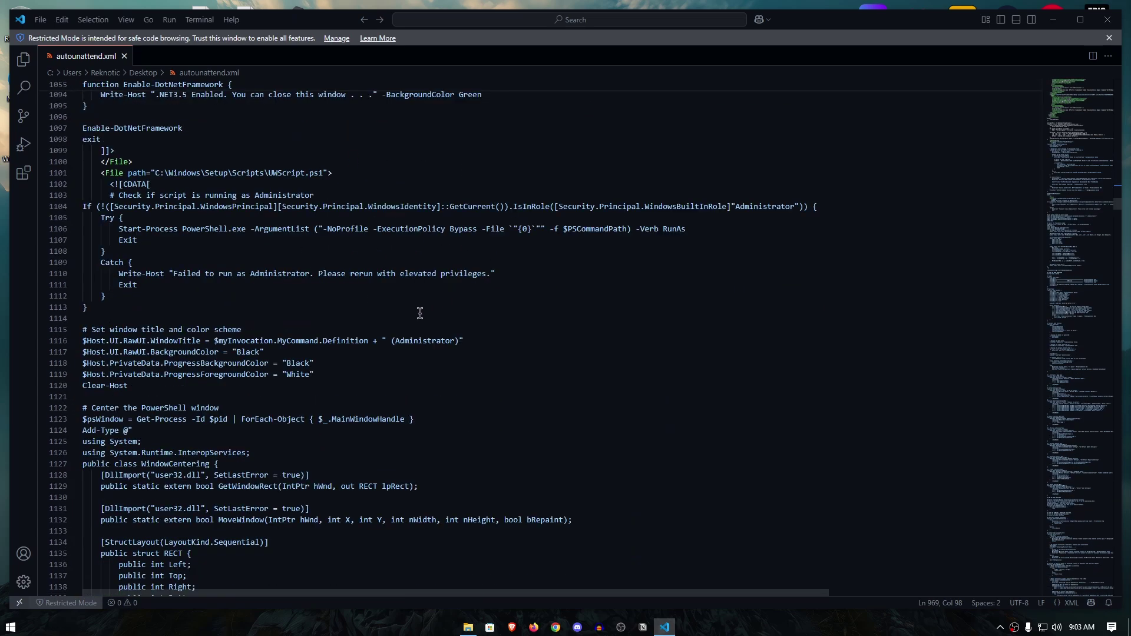
pyautogui.scroll(5, 419, 310)
pyautogui.scroll(-20, 185, 245)
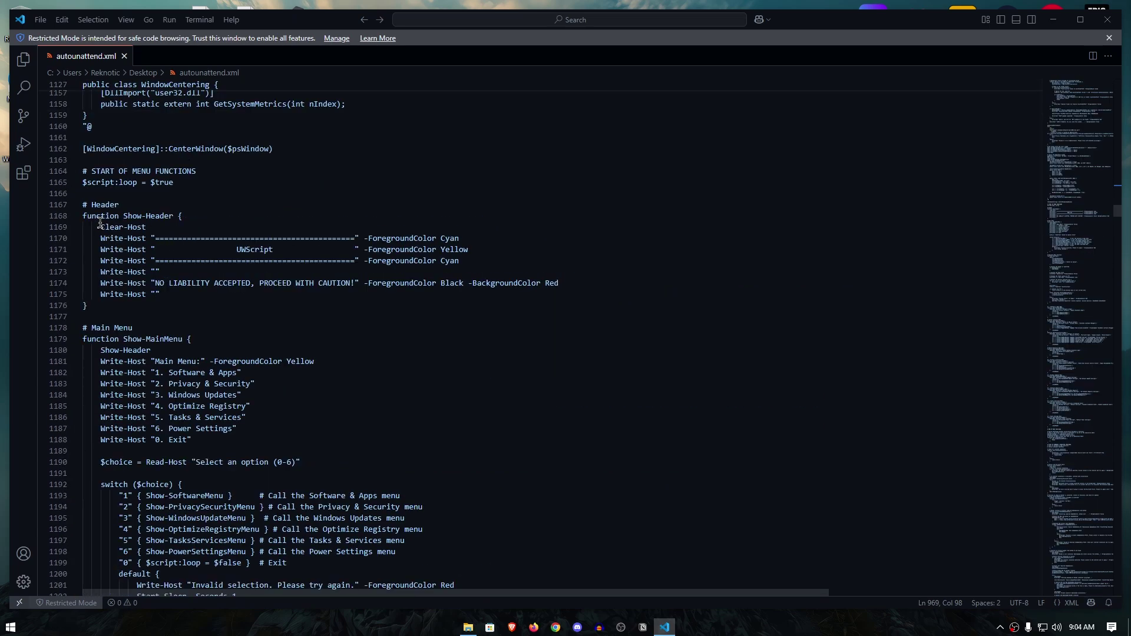
pyautogui.moveTo(100, 223); pyautogui.dragTo(313, 277)
pyautogui.click(472, 248)
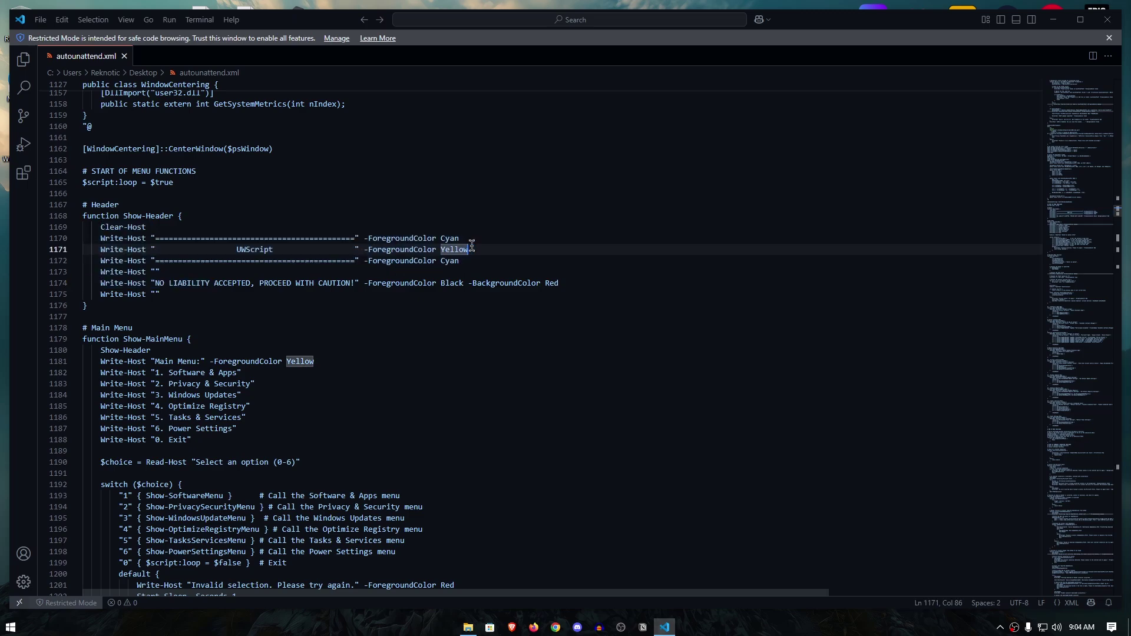
# Select the Mozilla Firefox install command on line 1278.
pyautogui.scroll(-20, 287, 296)
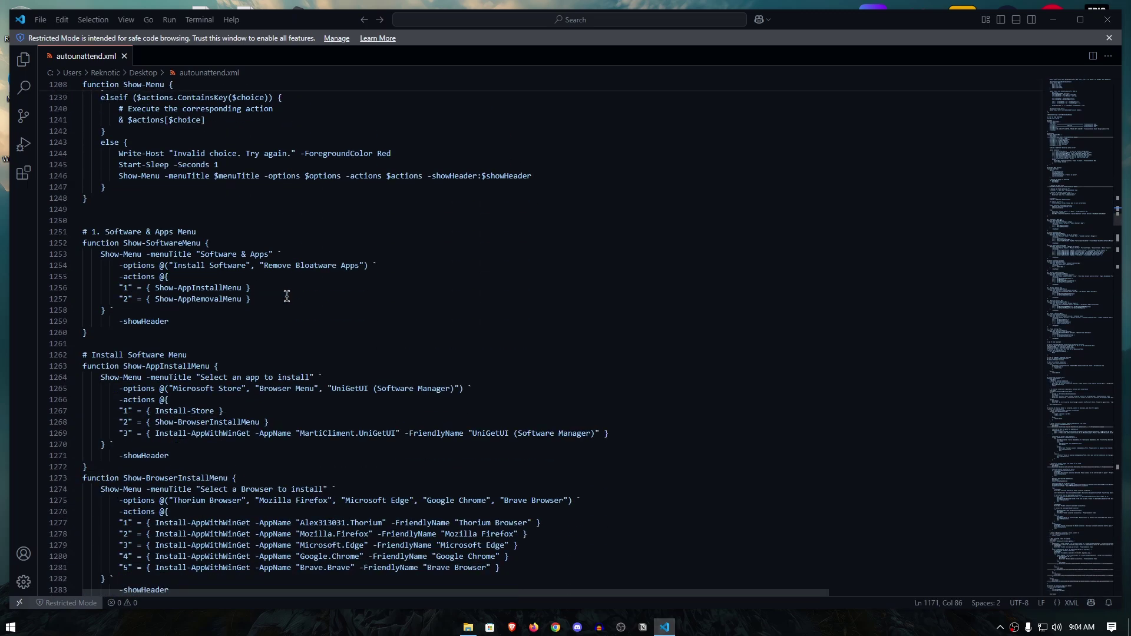
pyautogui.scroll(-11, 284, 296)
pyautogui.scroll(4, 294, 309)
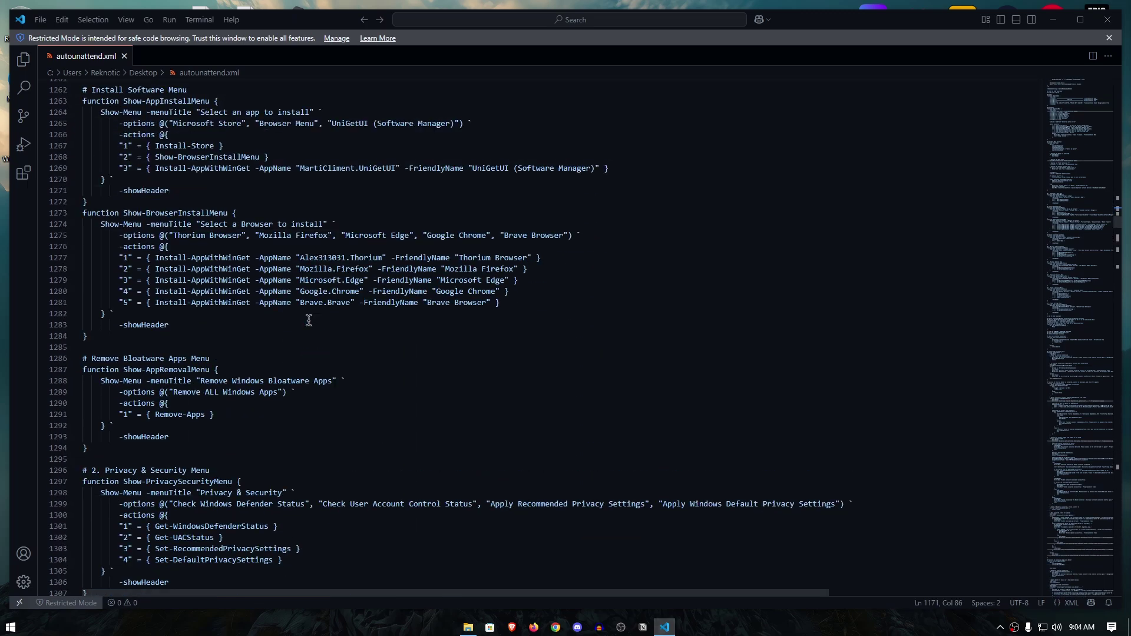
pyautogui.scroll(2, 175, 294)
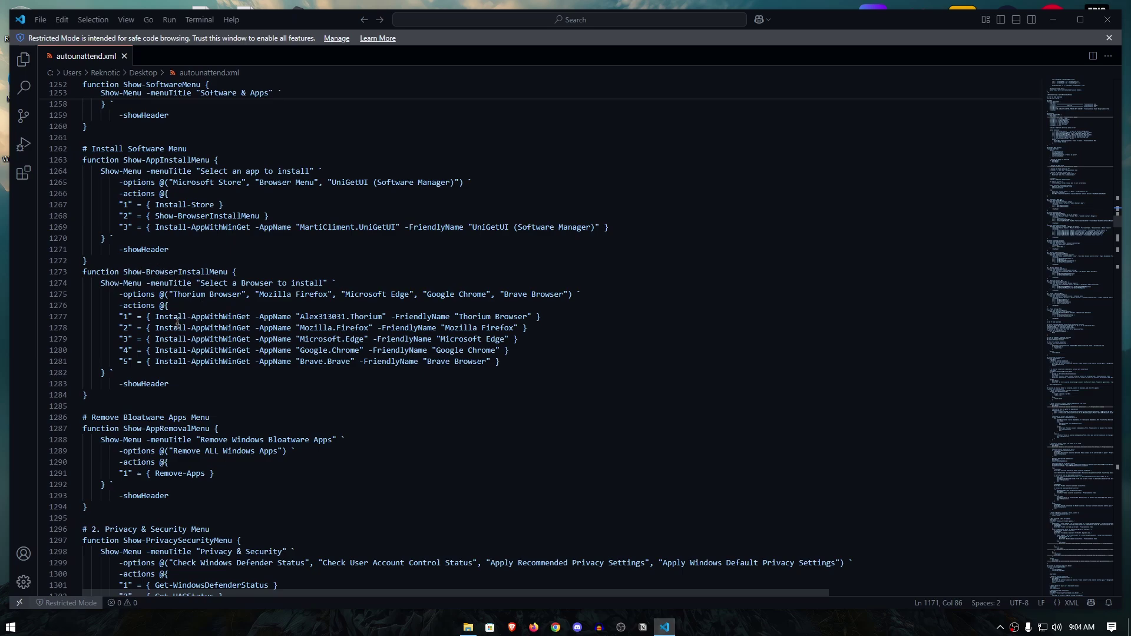
pyautogui.moveTo(157, 329); pyautogui.dragTo(530, 329)
# Jump via the minimap to the Windows Defender and UAC status code.
pyautogui.scroll(-5, 223, 308)
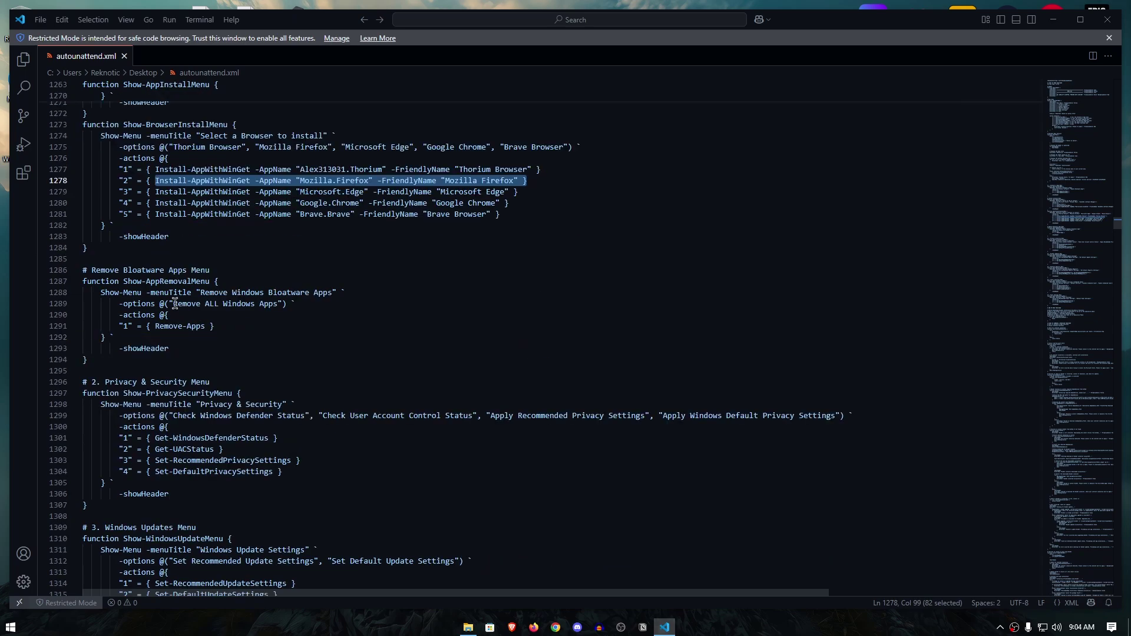
pyautogui.scroll(-3, 210, 314)
pyautogui.scroll(-18, 353, 359)
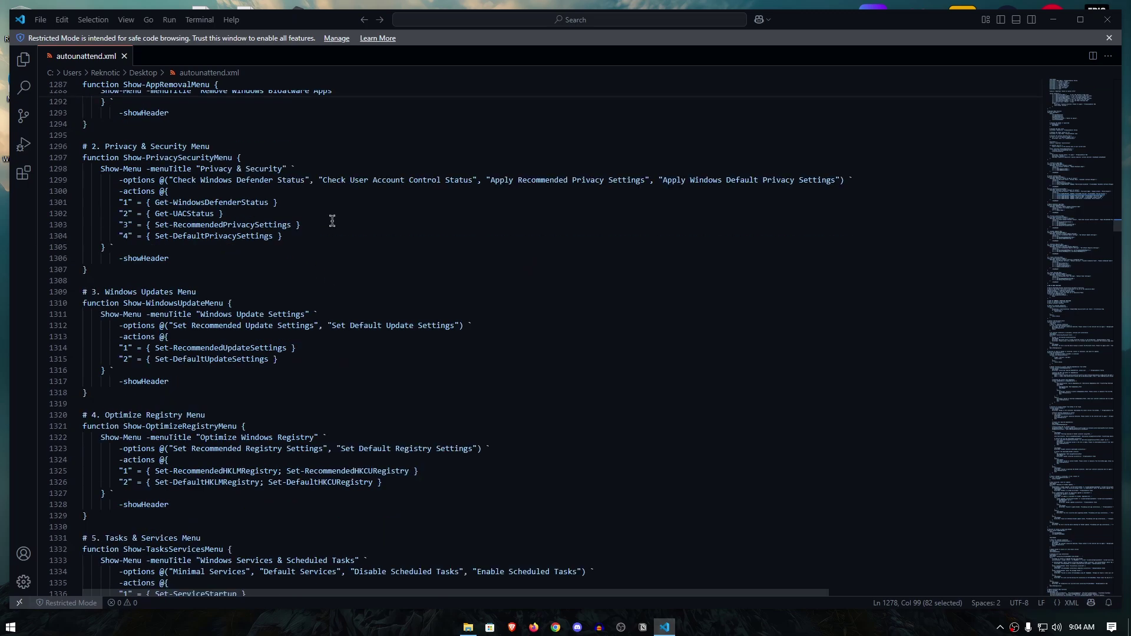
pyautogui.scroll(-16, 304, 389)
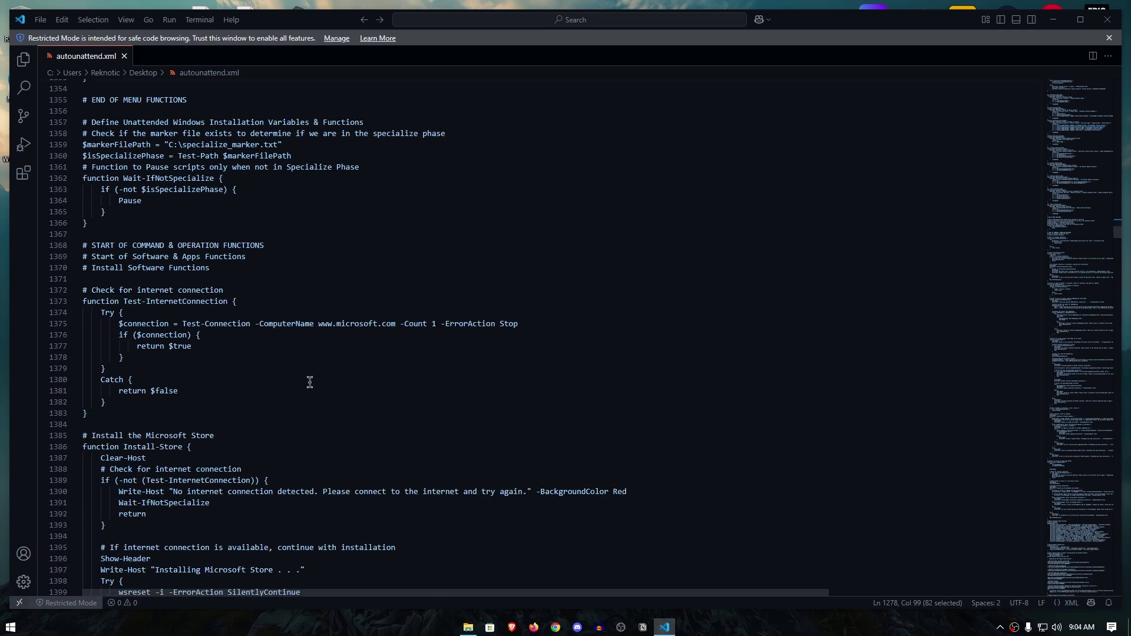
pyautogui.moveTo(1123, 255); pyautogui.dragTo(1124, 369)
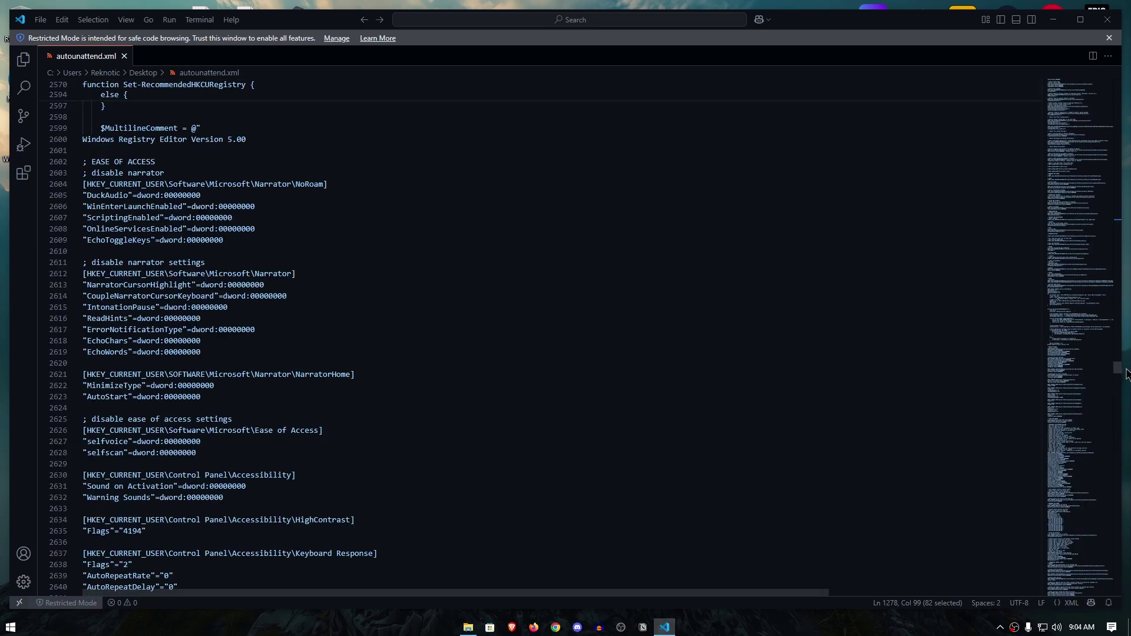
pyautogui.scroll(-4, 297, 296)
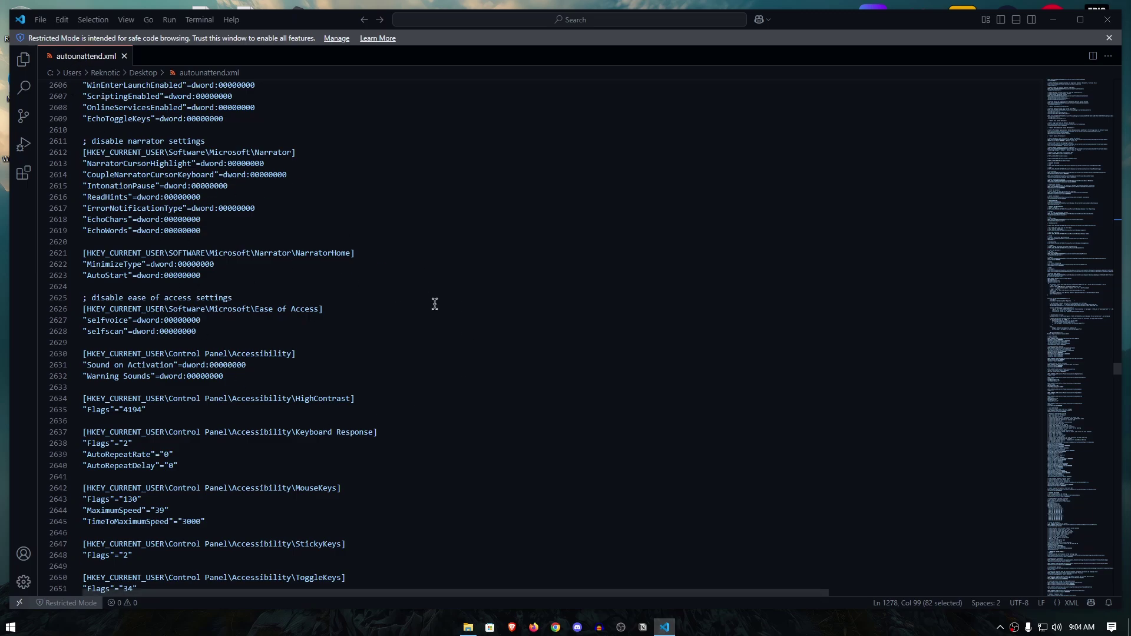
pyautogui.click(1060, 366)
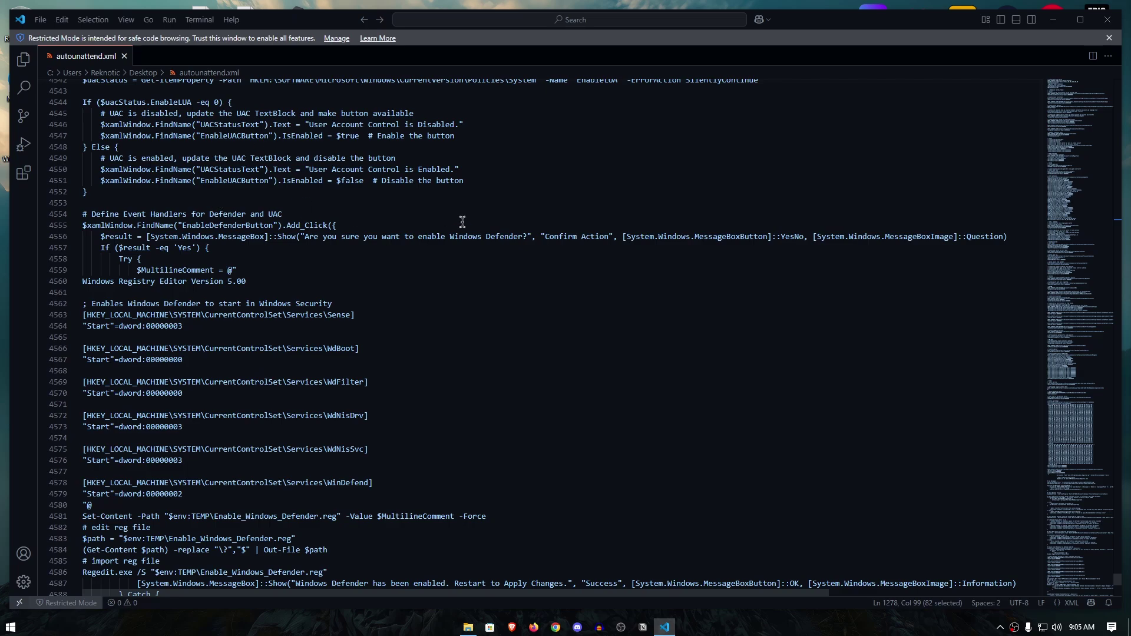
pyautogui.scroll(3, 457, 227)
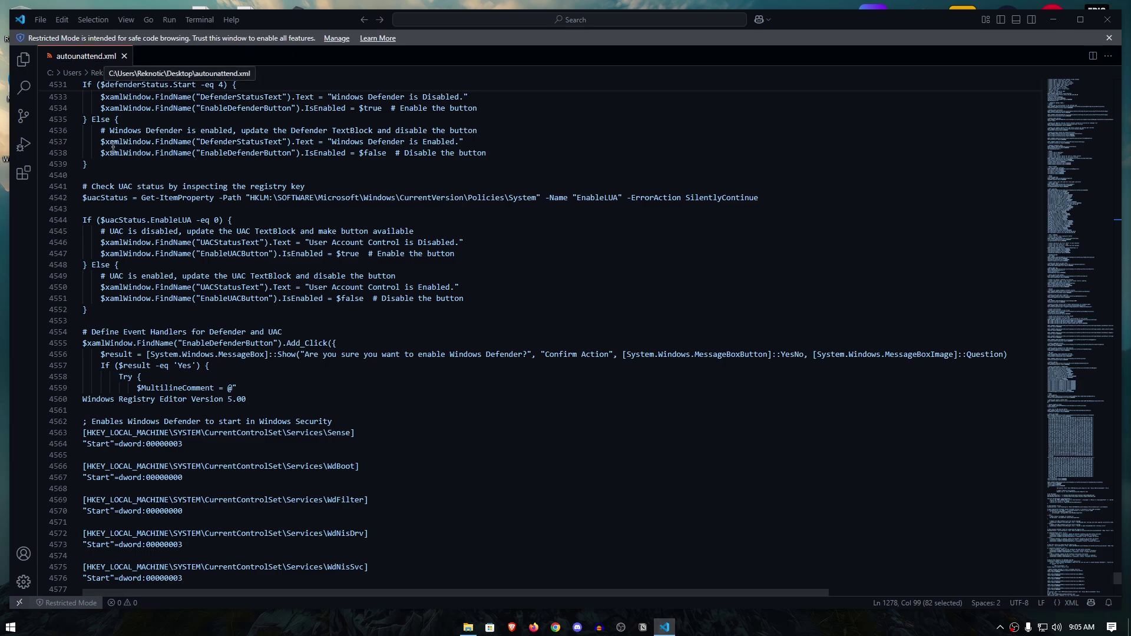
# Find 'store' and delete 'Microsoft.WindowsStore' with its comma from the $appxPackages list.
pyautogui.hotkey('ctrl', 'f')
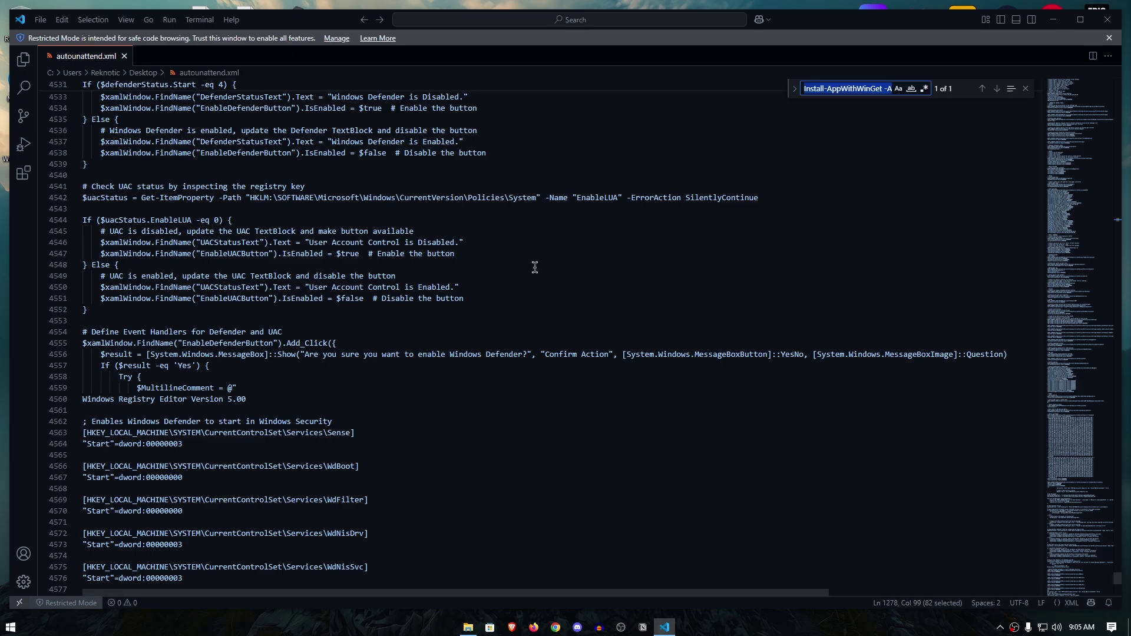
pyautogui.write('store')
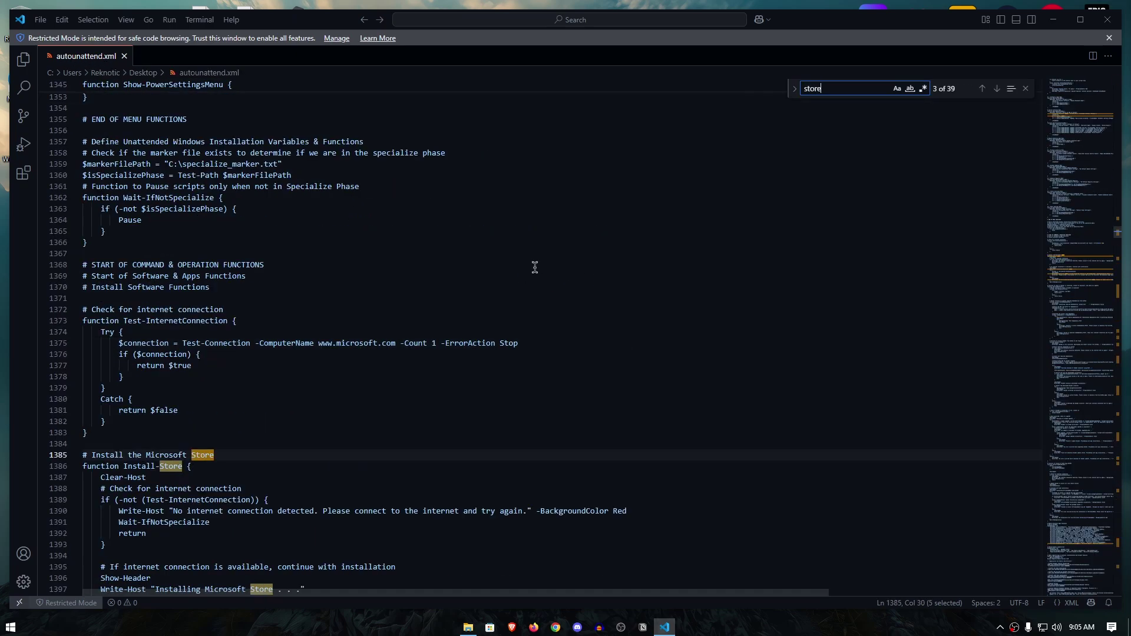
pyautogui.press('Return')
pyautogui.press('Return')
pyautogui.press('Return')
pyautogui.press('Return')
pyautogui.press('Return')
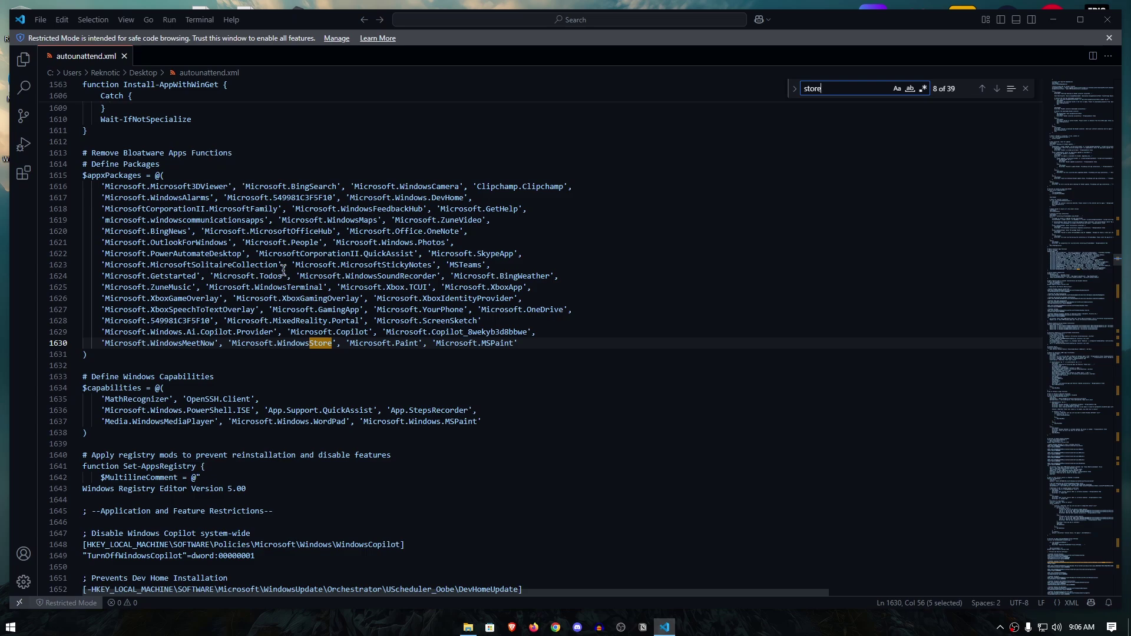
pyautogui.moveTo(228, 343); pyautogui.dragTo(335, 346)
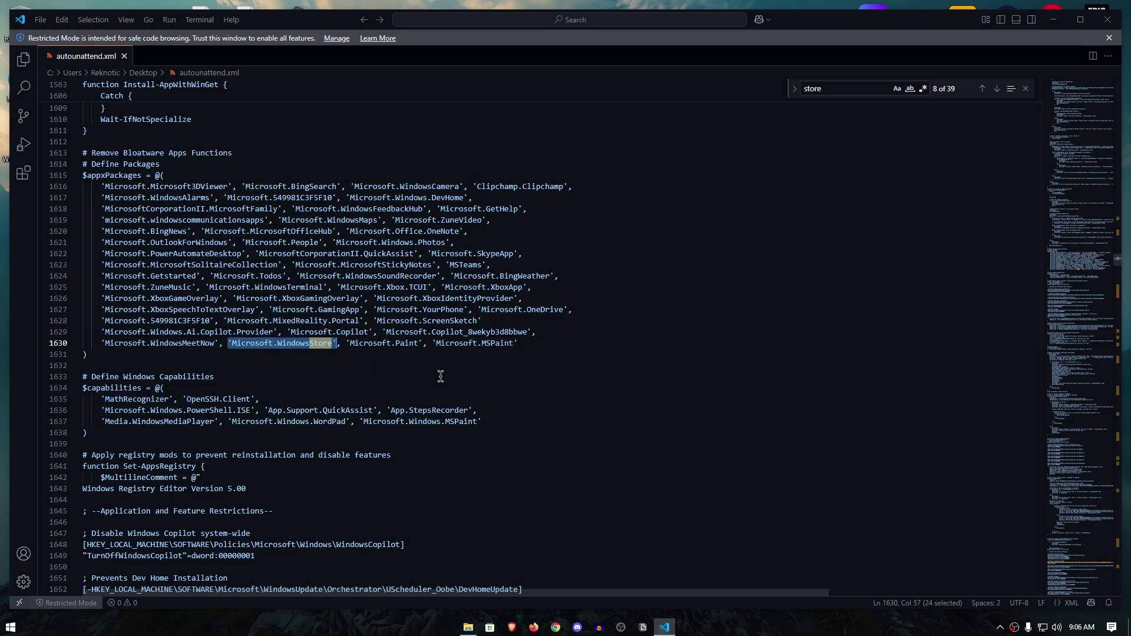
pyautogui.press('BackSpace')
pyautogui.press('BackSpace')
pyautogui.press('BackSpace')
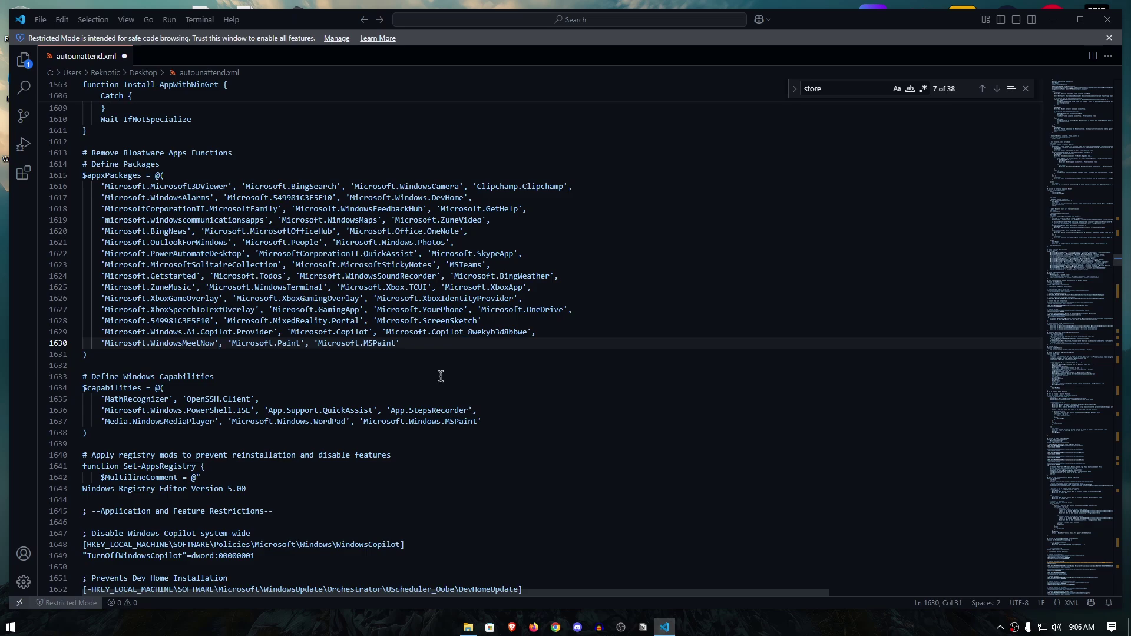